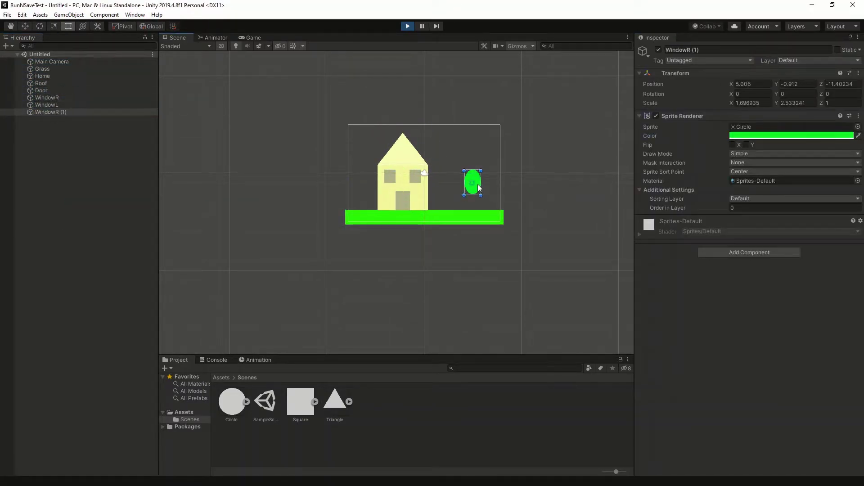
Scale up the square sprite, rotate it by -35 degrees, then exit Play mode.
scroll(425, 202, "up", 2)
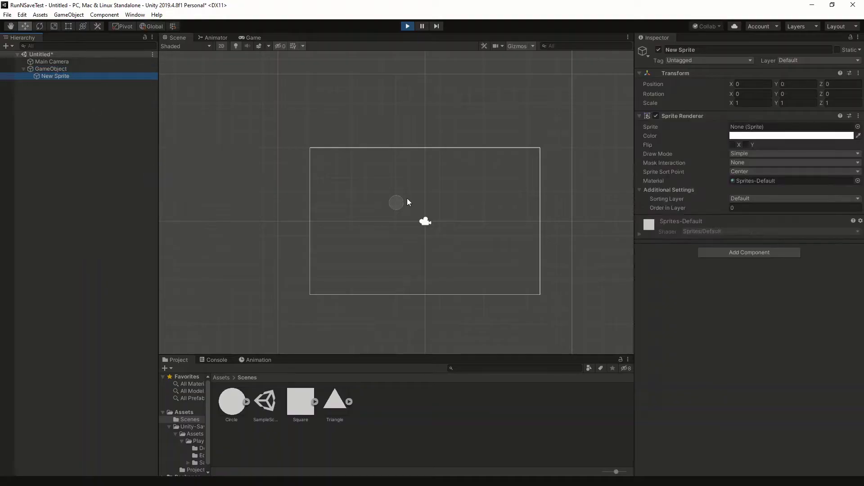
left_click_drag(300, 402, 762, 126)
key("t")
left_click_drag(428, 122, 455, 245)
key("e")
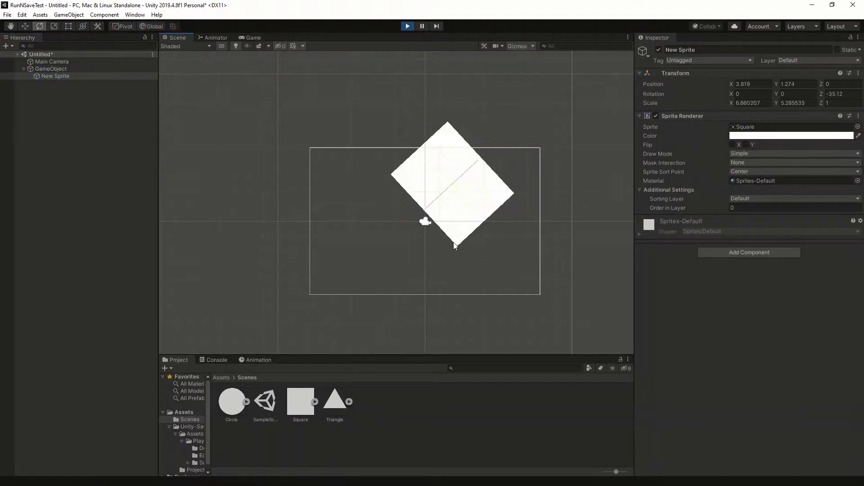
key("ctrl+p")
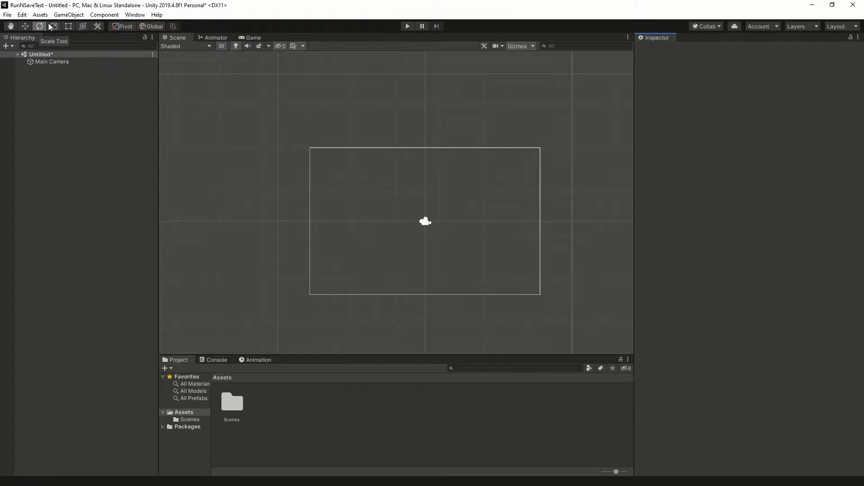
Change the Preferences > Colors Playmode tint to light green B6FFB1, then enter Play mode.
left_click(22, 16)
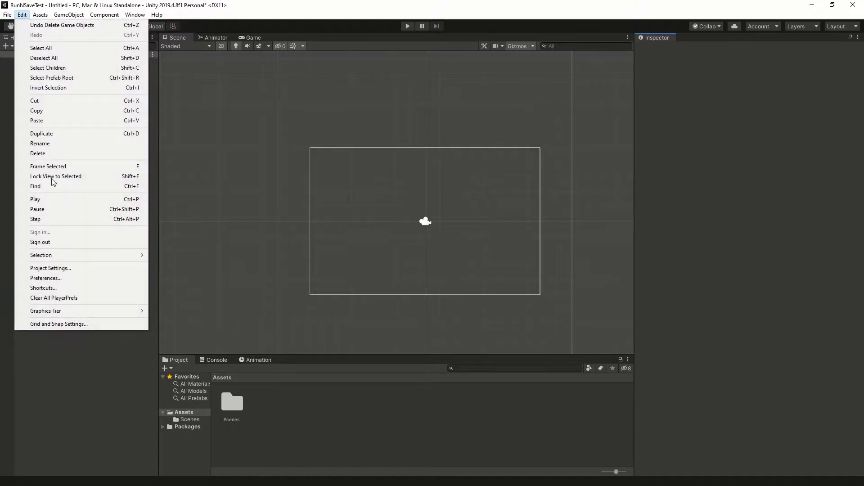
left_click(47, 278)
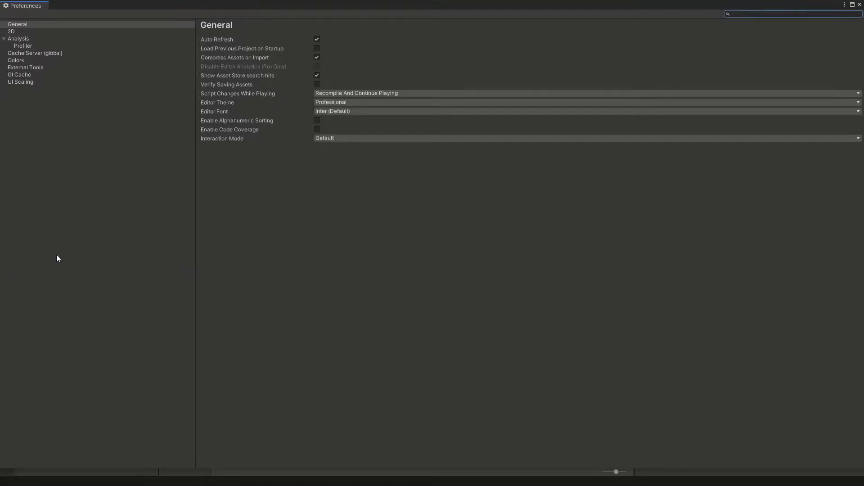
left_click(15, 61)
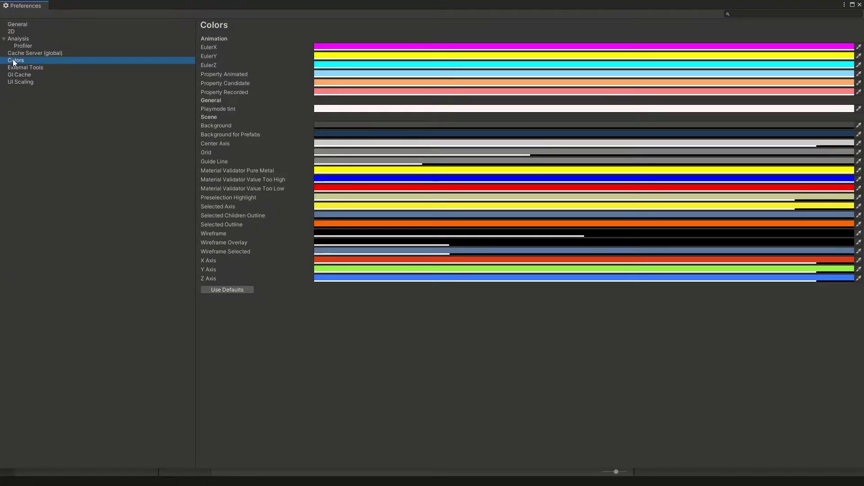
left_click(342, 110)
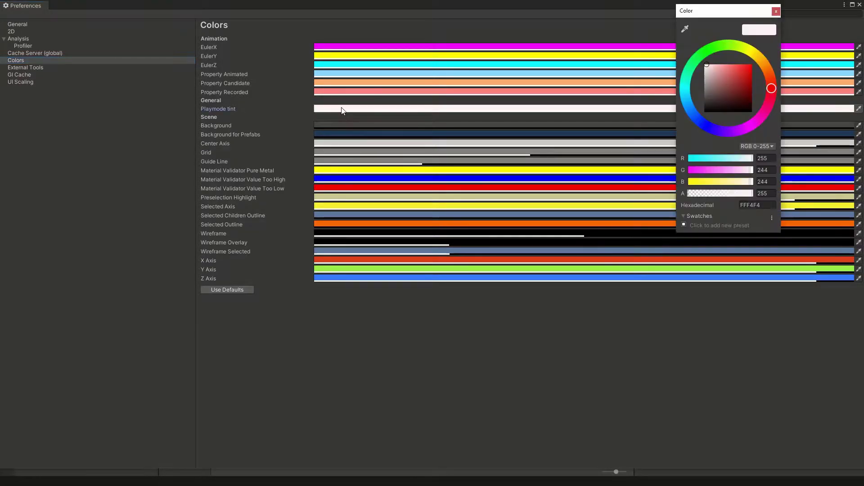
left_click(712, 53)
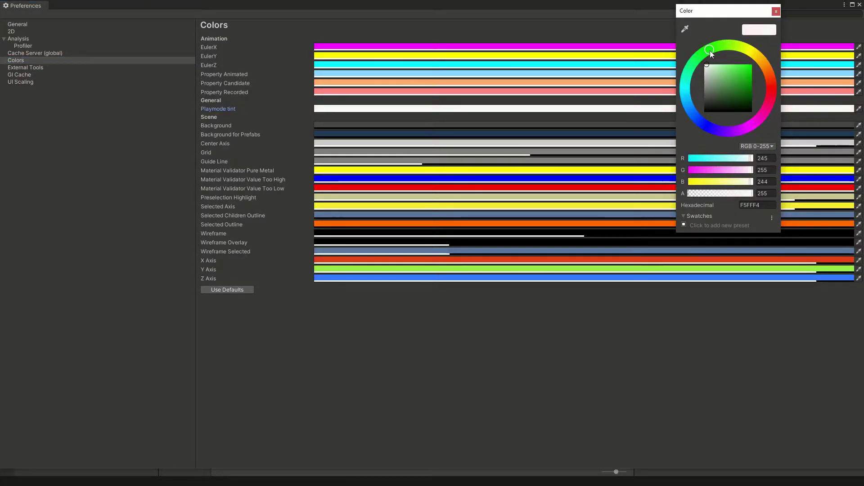
left_click_drag(710, 69, 720, 64)
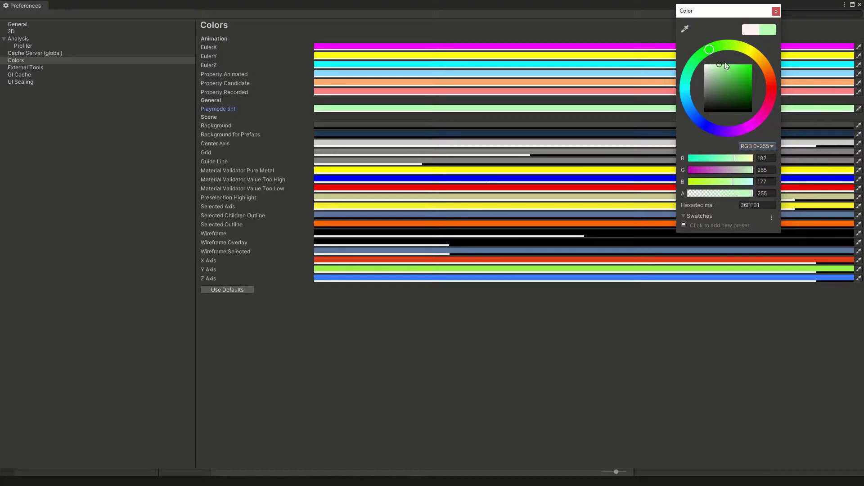
left_click(776, 11)
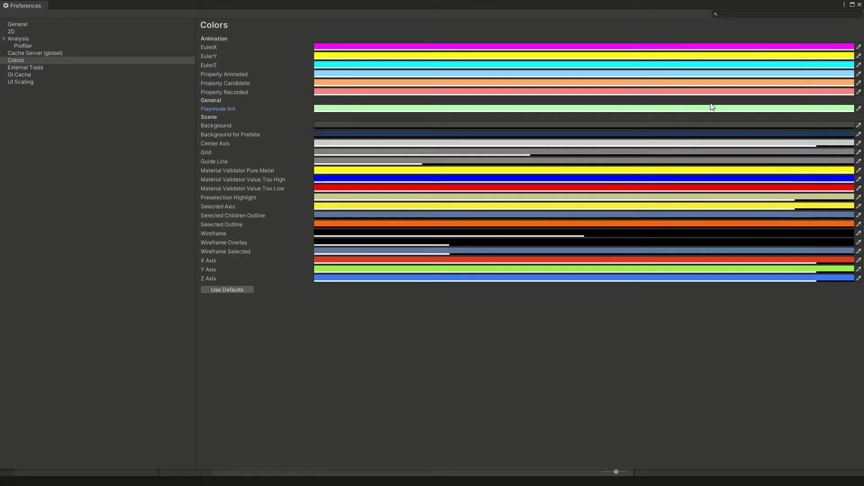
left_click(859, 8)
left_click(408, 26)
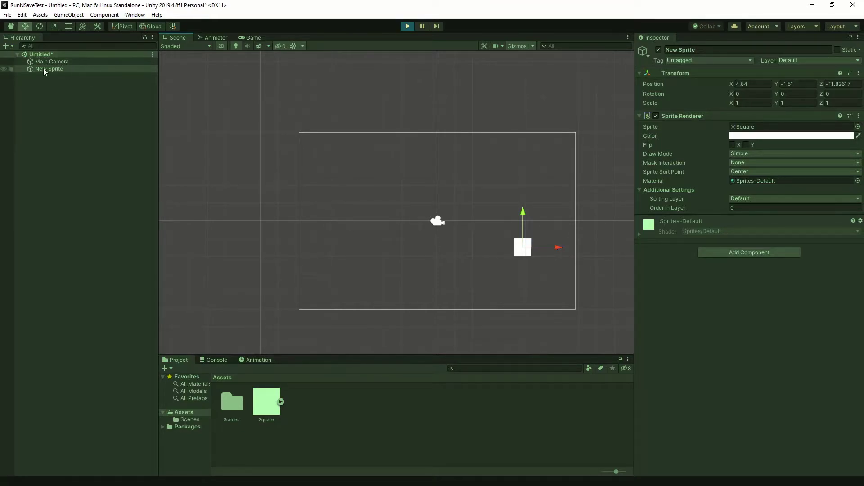
Copy New Sprite's play-mode Transform at 4.46, 2.91 and paste it after stopping play.
left_click_drag(543, 245, 544, 170)
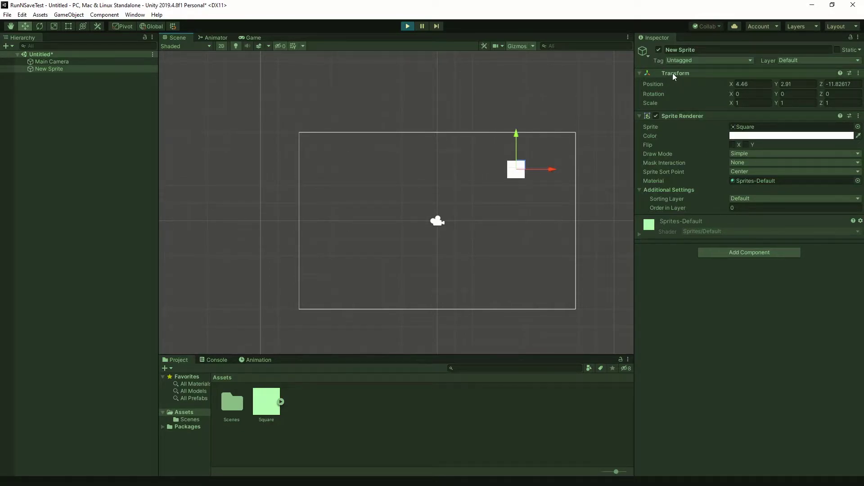
left_click(858, 73)
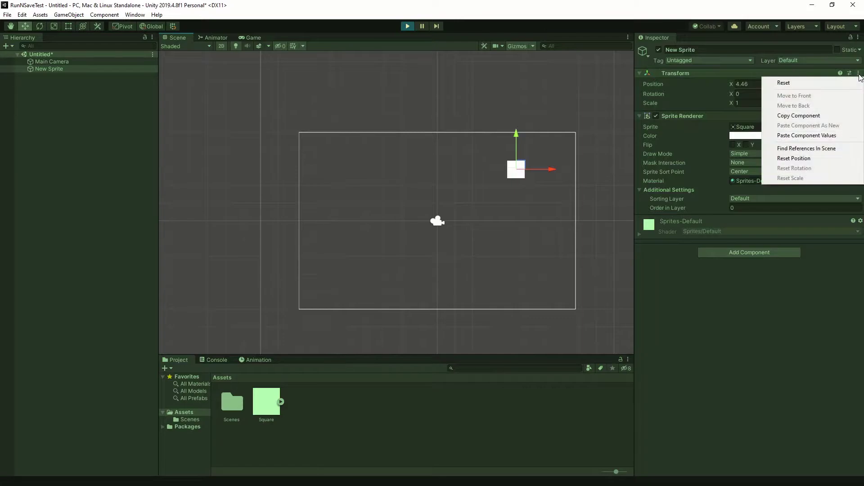
left_click(795, 119)
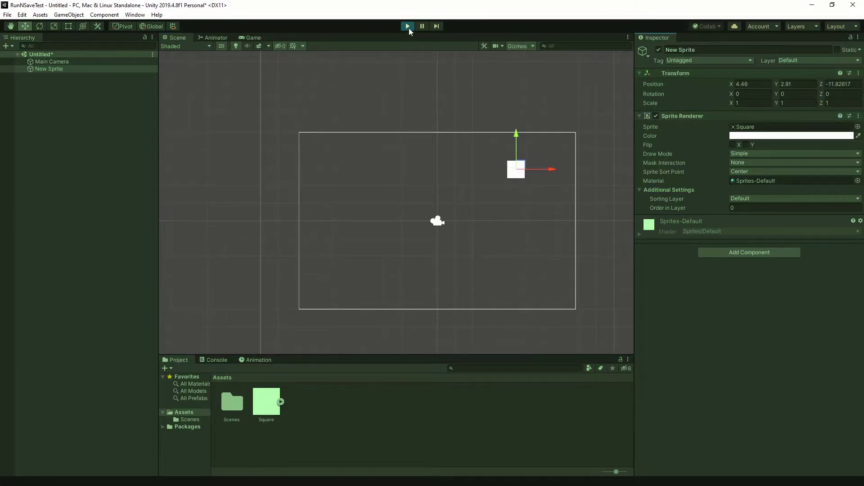
left_click(407, 26)
left_click(54, 70)
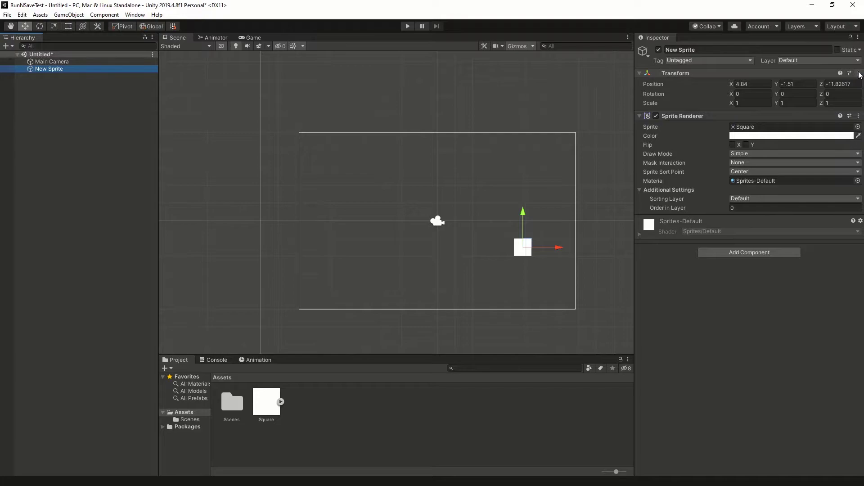
left_click(859, 73)
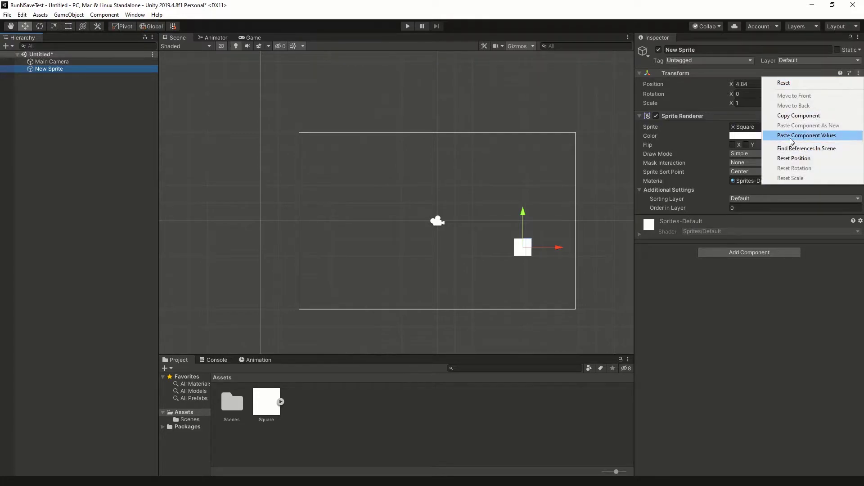
left_click(807, 136)
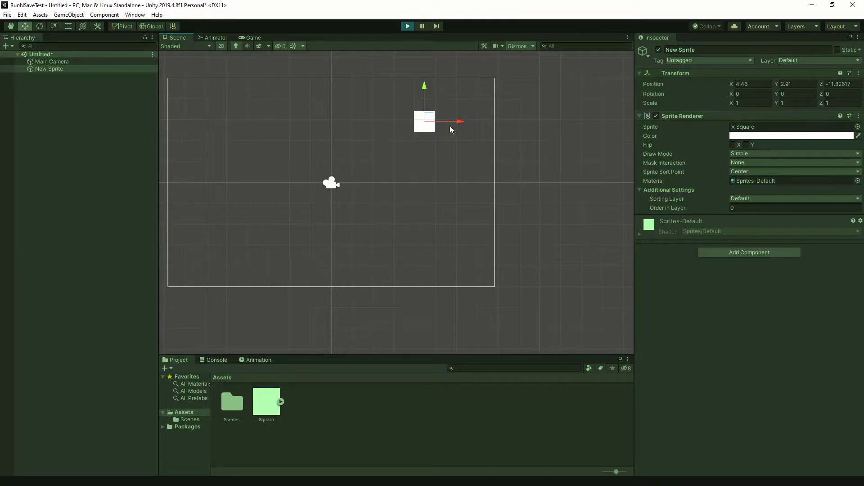
Stretch the sprite to scale 2.525 × 1.9 and rotate it to about 46.9 degrees.
key("r")
left_click_drag(453, 122, 500, 115)
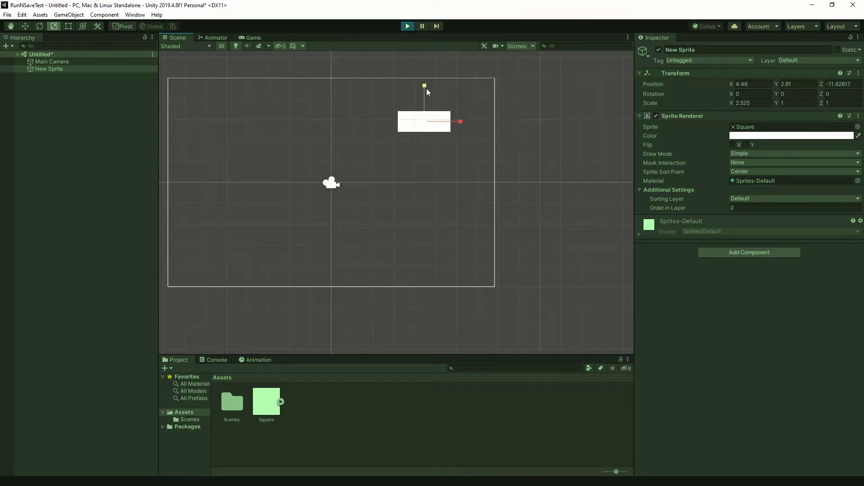
left_click_drag(426, 89, 422, 56)
key("e")
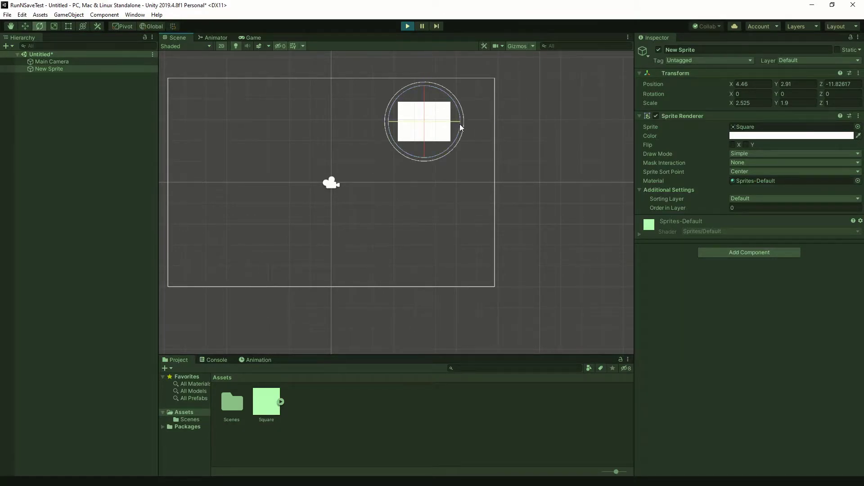
left_click_drag(459, 128, 449, 68)
Add a Rigidbody 2D to the sprite with body type Static.
left_click(725, 251)
type("rigid")
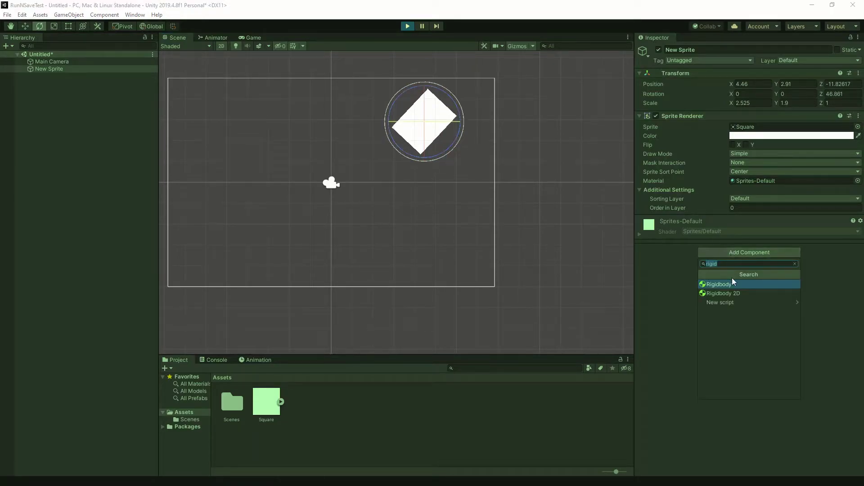
left_click(739, 291)
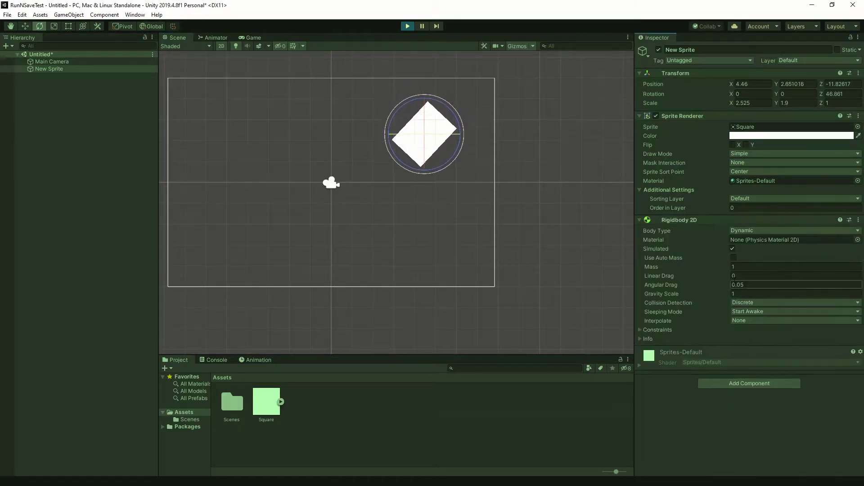
left_click(765, 230)
left_click(756, 261)
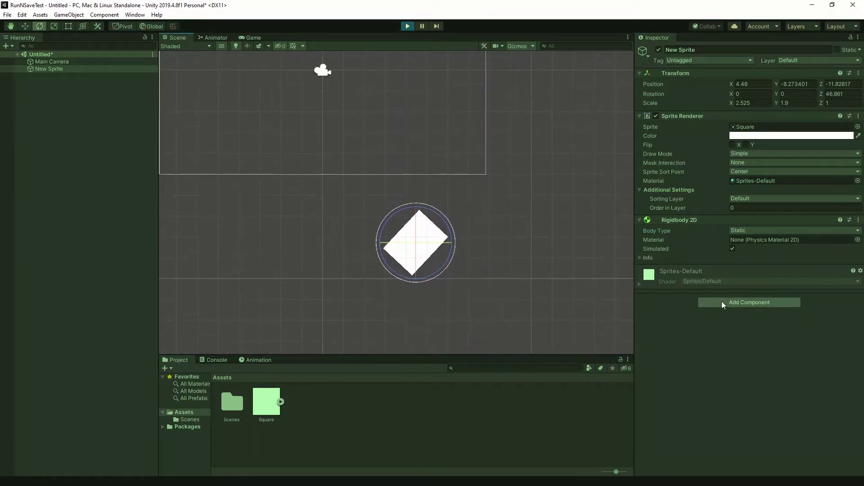
Add a Box Collider 2D and trim its width to 0.6255.
left_click(725, 302)
type("box")
key("Return")
left_click(735, 281)
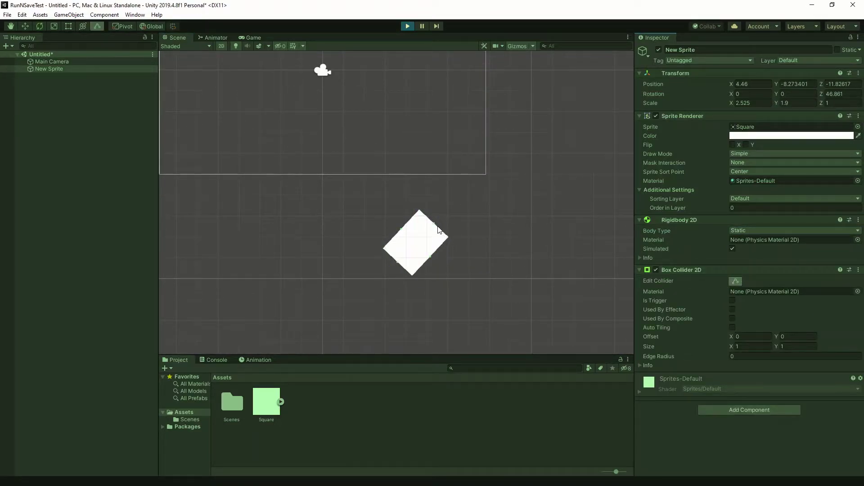
mouse_move(436, 228)
left_mouse_down()
mouse_move(421, 221)
mouse_move(413, 245)
mouse_move(408, 223)
mouse_move(432, 237)
left_mouse_up()
left_click_drag(404, 265, 412, 258)
scroll(473, 251, "down", 3)
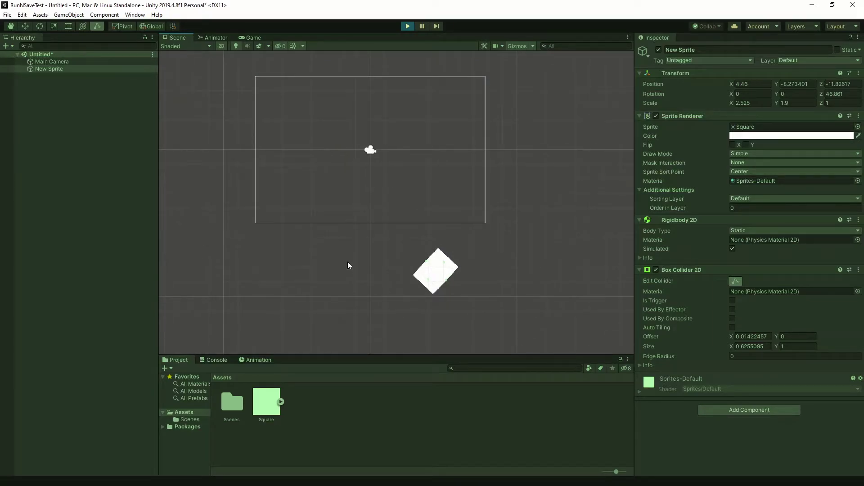
Copy New Sprite with its play-mode changes from the Hierarchy, then stop playing.
left_click(58, 67)
key("e")
left_click(63, 61)
left_click(57, 67)
right_click(55, 71)
left_click(79, 79)
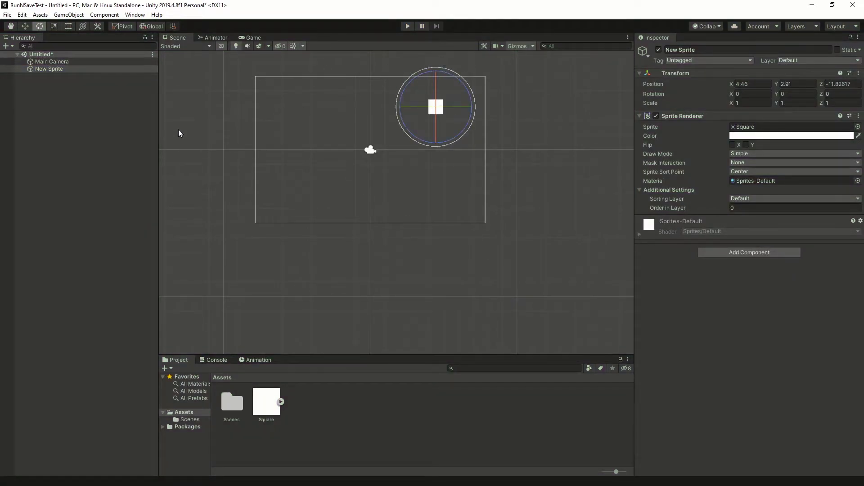
Replace New Sprite with the copied play-mode version of the sprite.
left_click(101, 102)
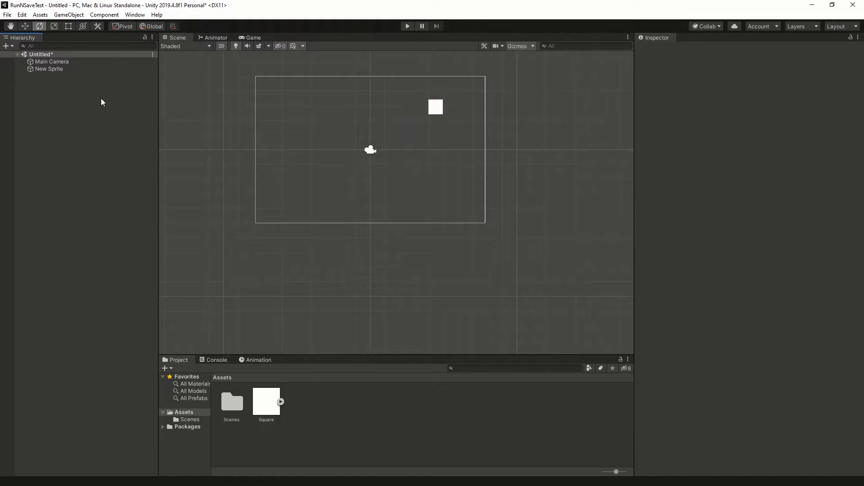
left_click(79, 69)
key("Delete")
key("ctrl+z")
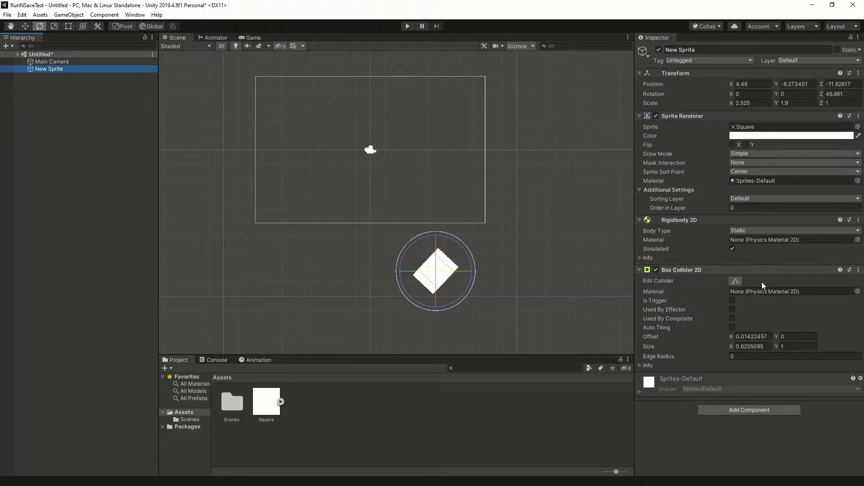
Move the diamond sprite up along Y until its position reads -0.09.
key("w")
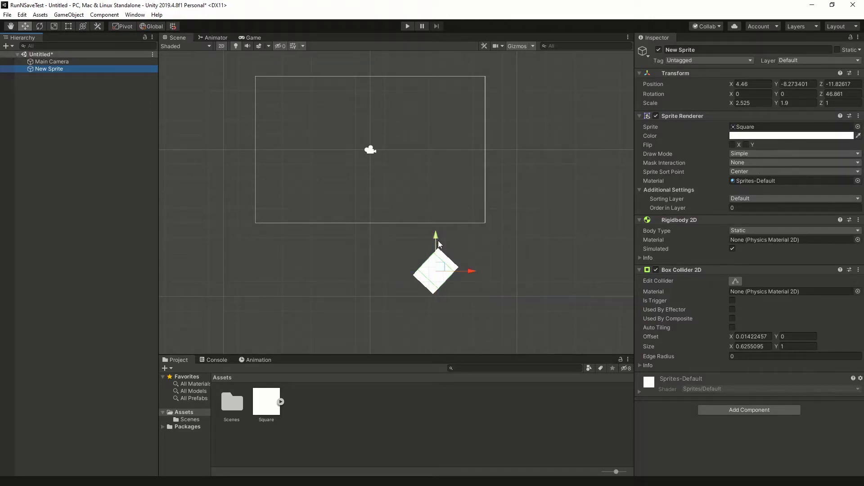
left_click_drag(439, 244, 435, 129)
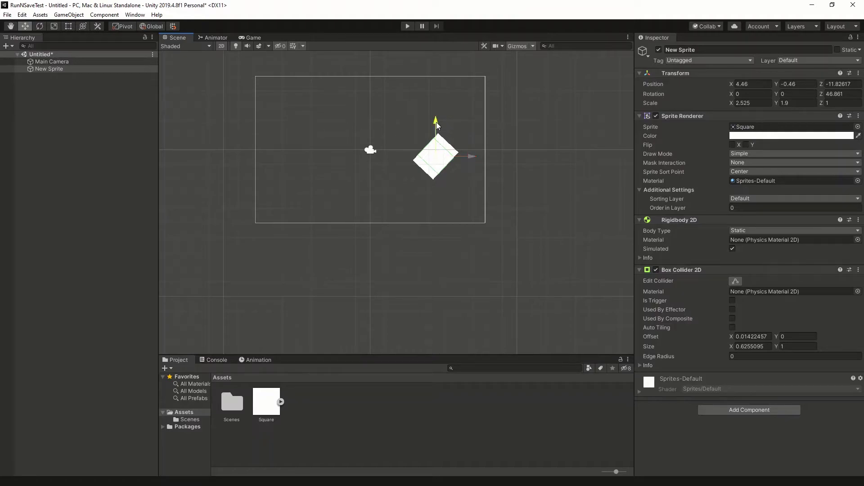
left_click_drag(437, 122, 432, 117)
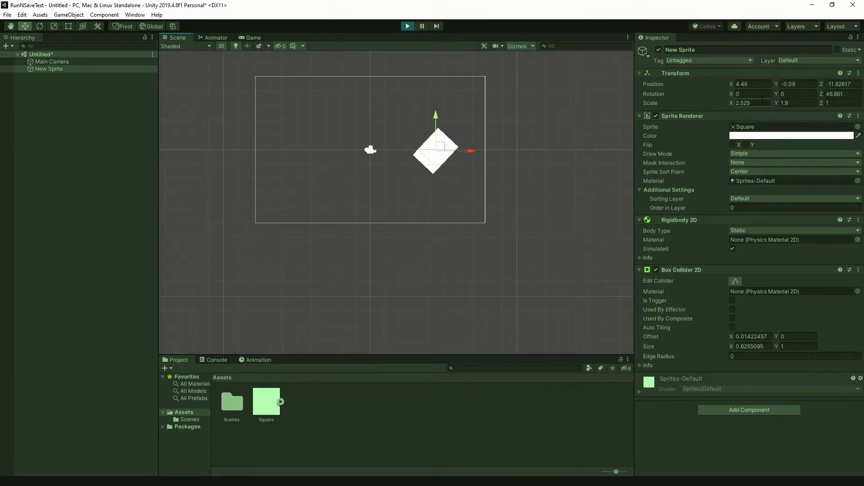
Set the sprite's scale to -0.13 × 8.86, remove Box Collider 2D, and save it as a prefab.
left_click(747, 103)
type("-0.13")
key("Tab")
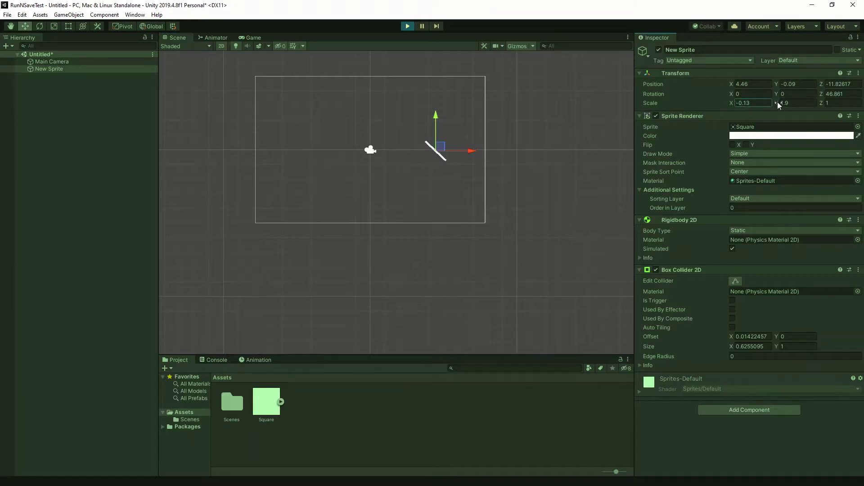
type("8.86")
left_click(859, 270)
left_click(792, 286)
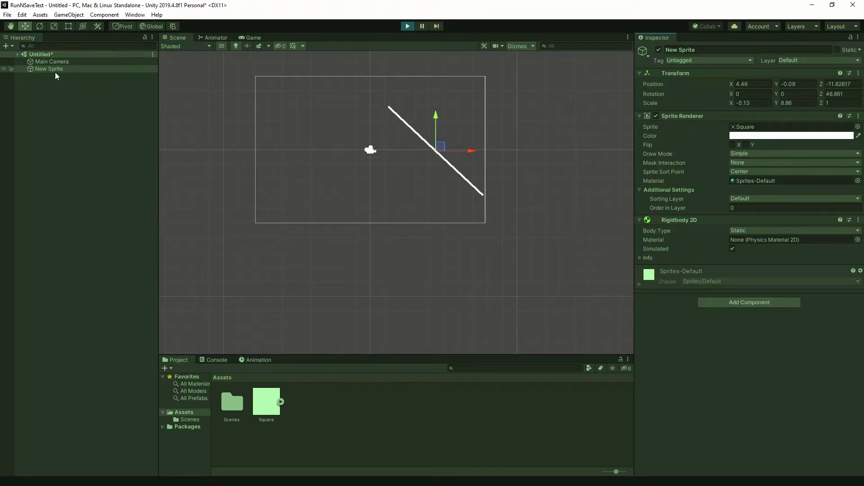
left_click_drag(43, 69, 326, 409)
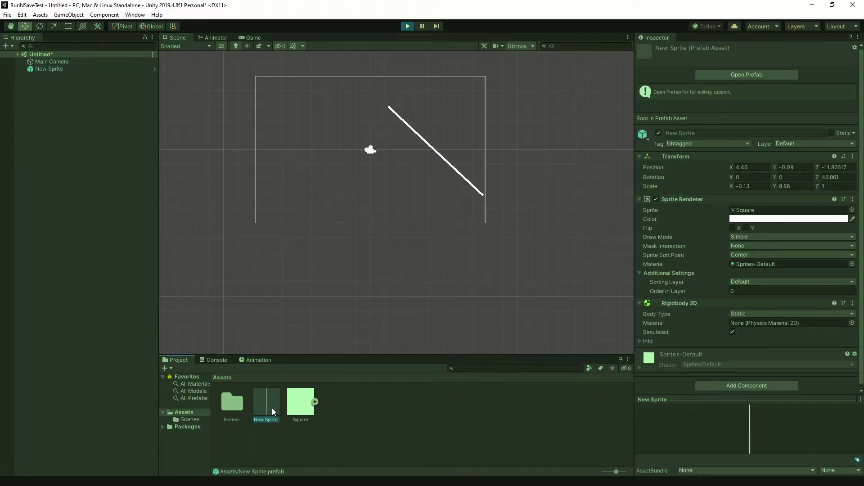
left_click(406, 26)
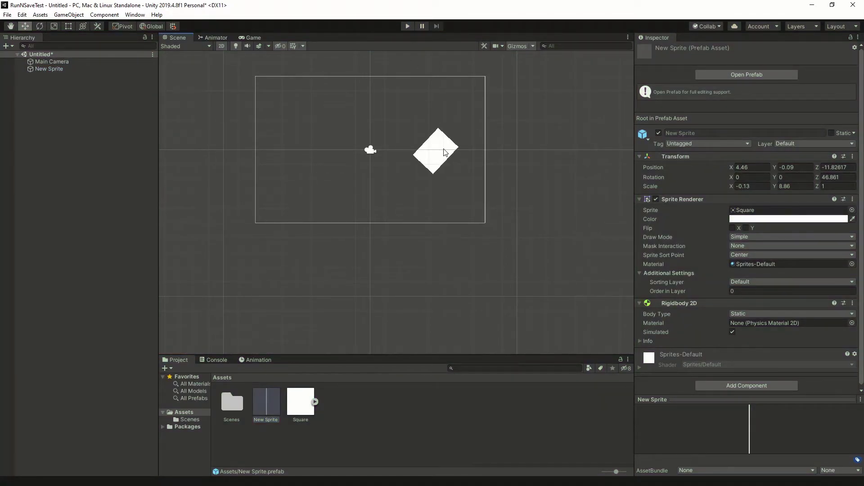
Place one New Sprite prefab instance beside the diamond and unpack it completely.
left_click(446, 151)
left_click_drag(259, 404, 367, 179)
left_click_drag(266, 402, 472, 214)
key("ctrl+z")
key("ctrl+z")
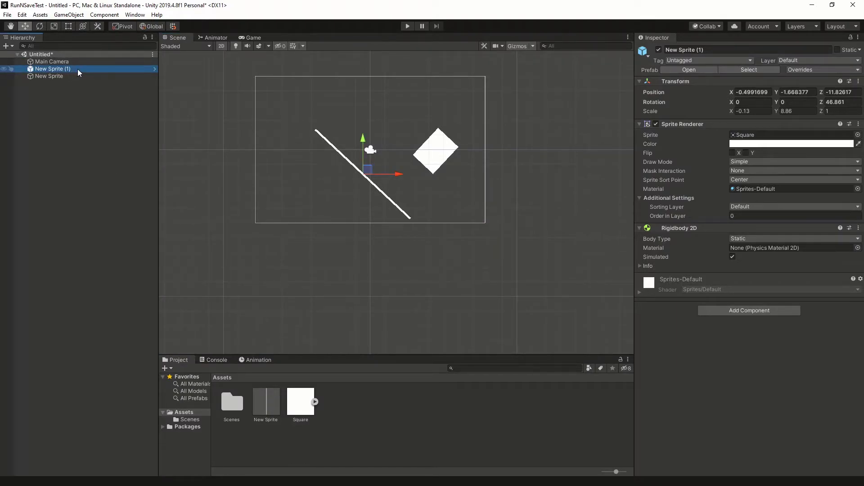
right_click(77, 71)
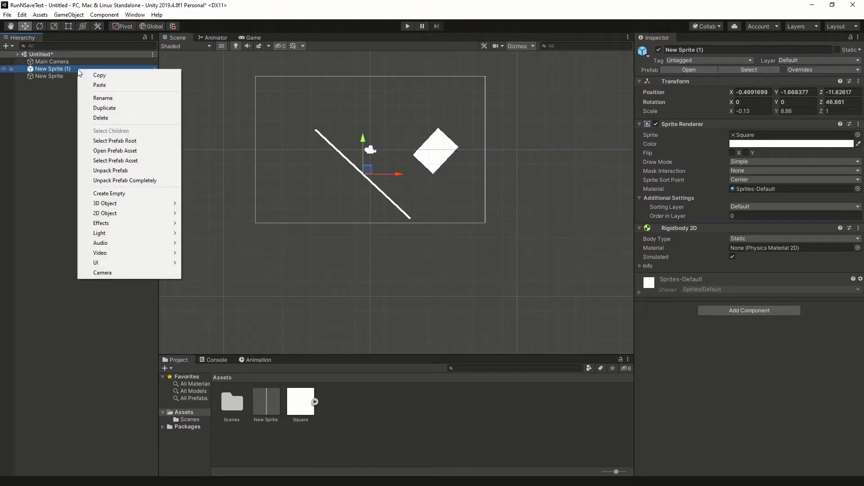
left_click(122, 181)
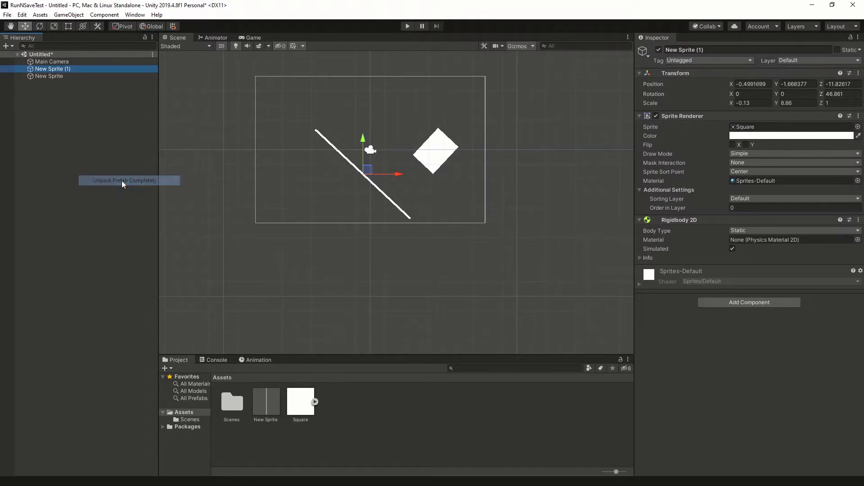
left_click(274, 400)
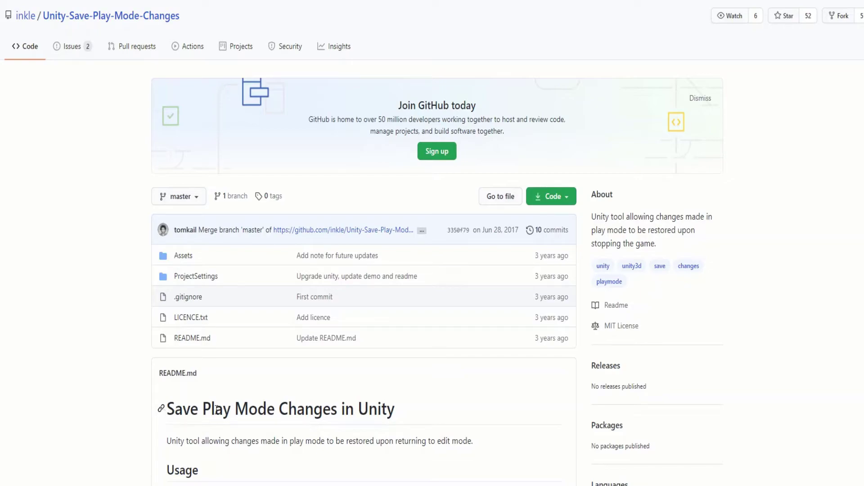
Read through the repository README and open the Code download options for the ZIP.
scroll(523, 359, "down", 10)
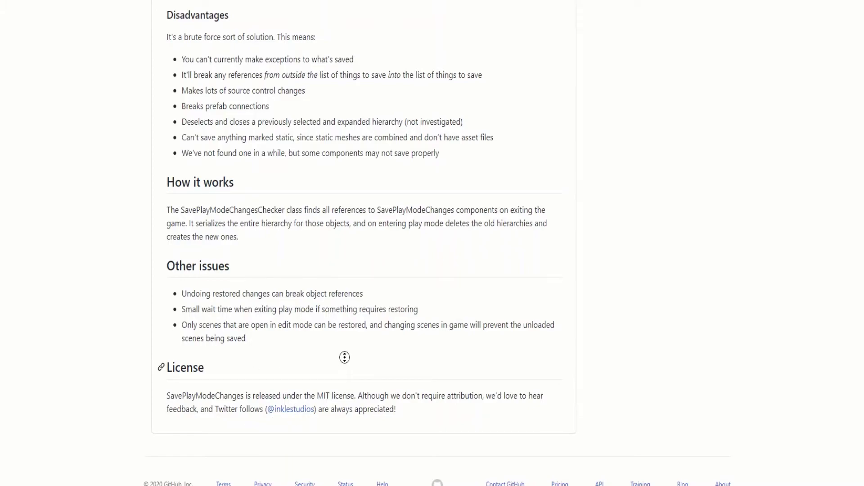
scroll(344, 338, "up", 20)
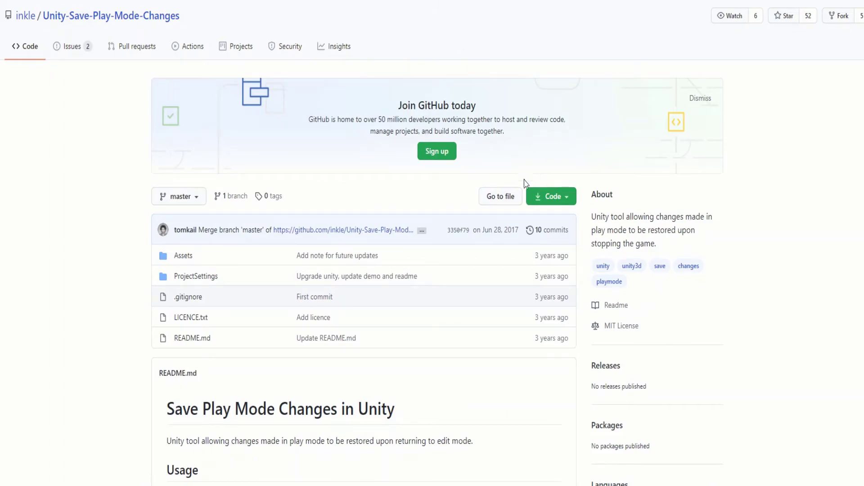
left_click(550, 204)
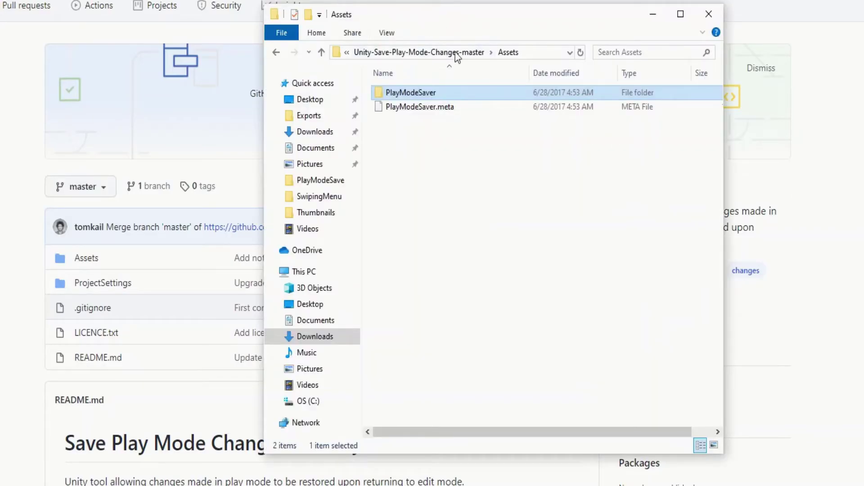
Drag PlayModeSaver from the extracted repository's Assets folder into Unity's Project panel.
left_click(452, 54)
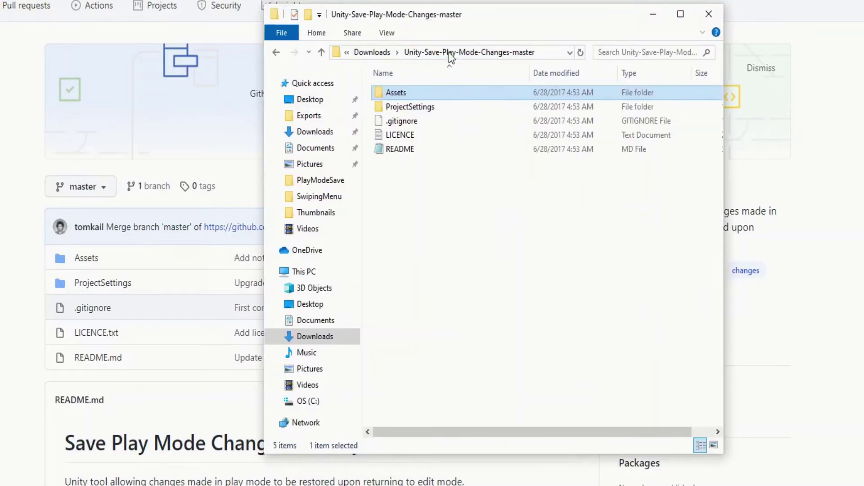
double_click(414, 90)
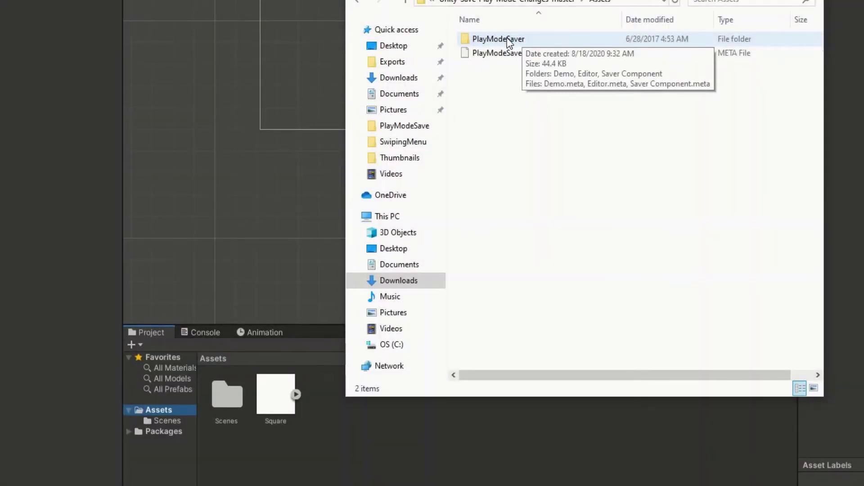
left_click_drag(489, 38, 158, 409)
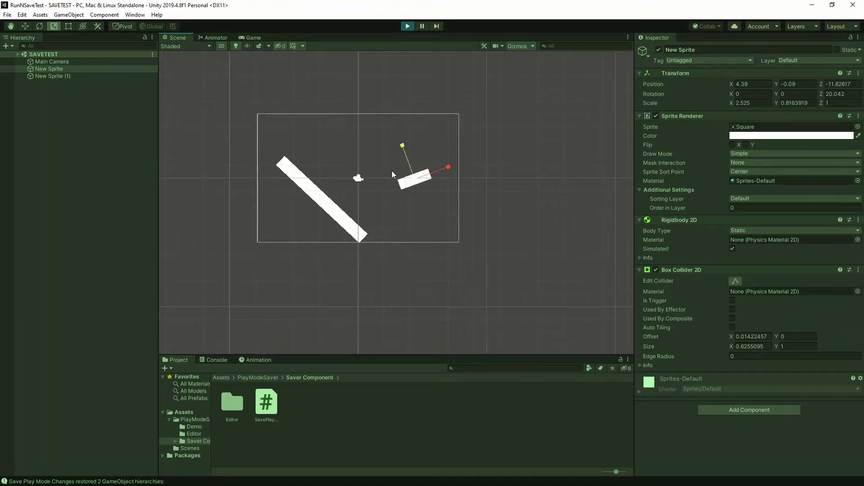
Resize the long line sprite, shift it up, and rotate it to about 126.41°.
left_click(342, 208)
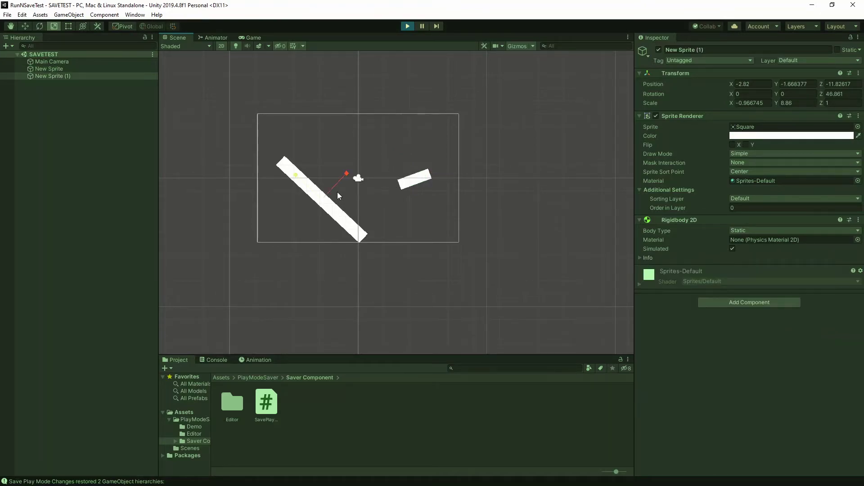
key("t")
left_click_drag(366, 241, 356, 216)
key("e")
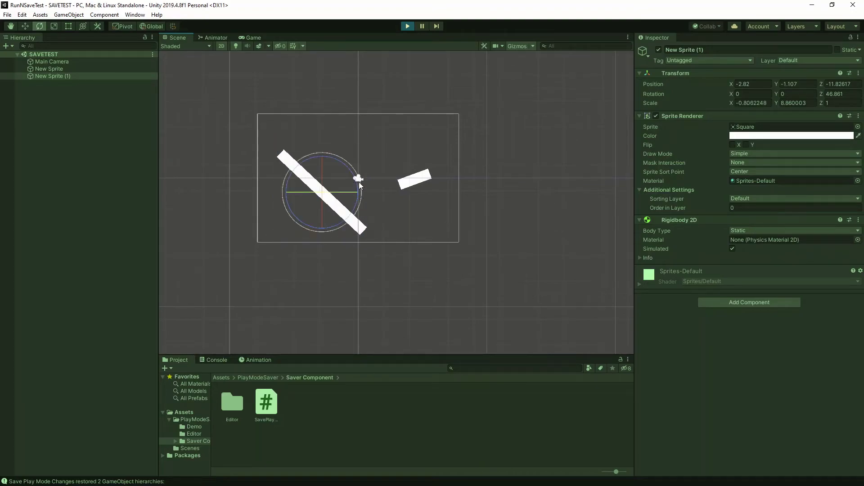
left_click_drag(358, 182, 275, 117)
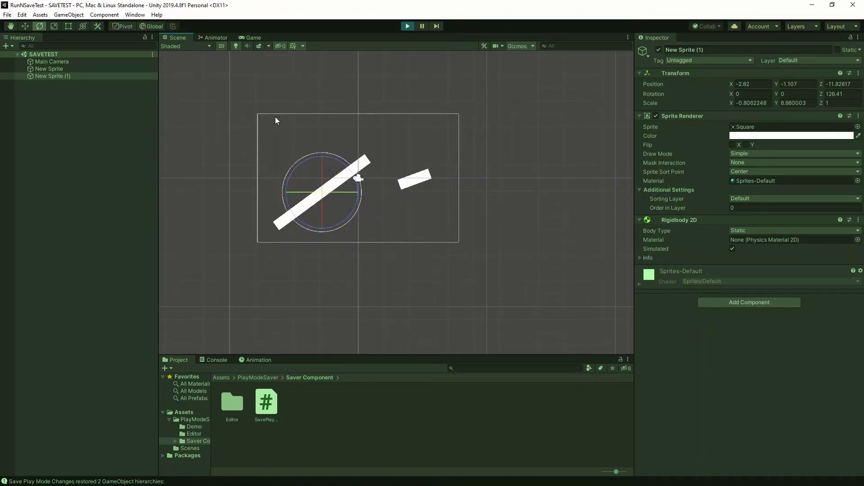
Remove the Rigidbody 2D from both the line sprite and the small sprite.
left_click(858, 222)
left_click(824, 263)
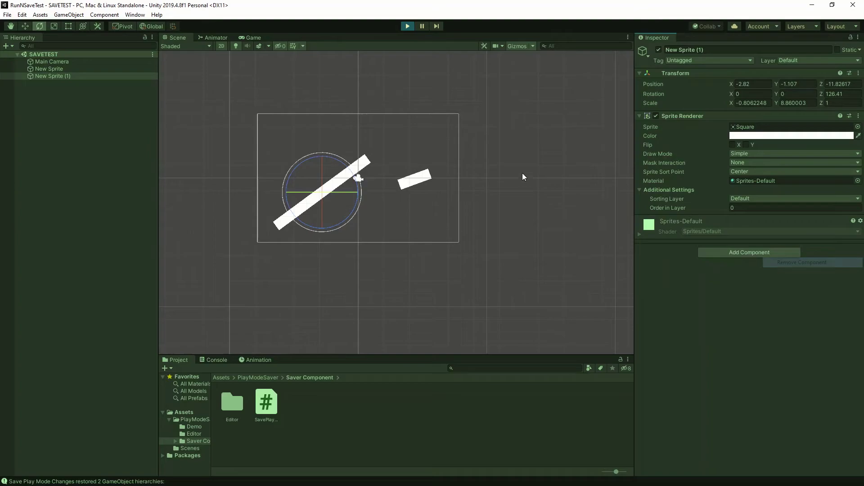
left_click(408, 185)
left_click(858, 222)
left_click(810, 261)
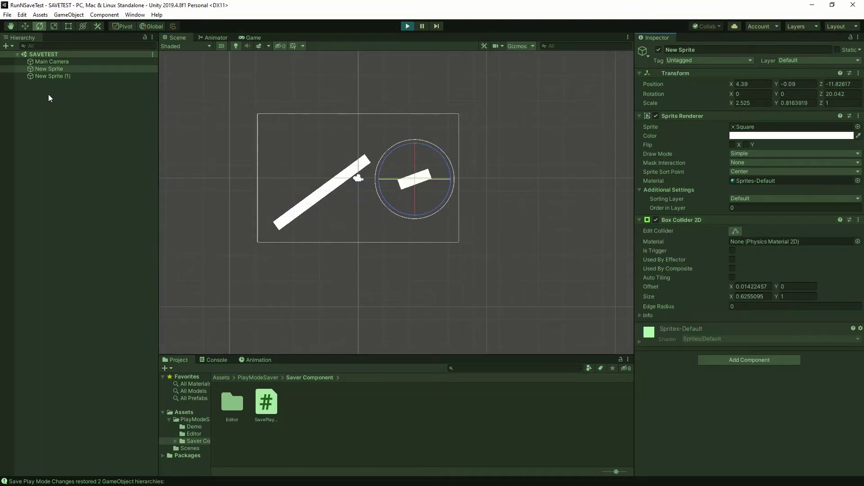
Create an empty GameObject and drag SavePlayModeChanges.cs onto its Inspector.
right_click(49, 97)
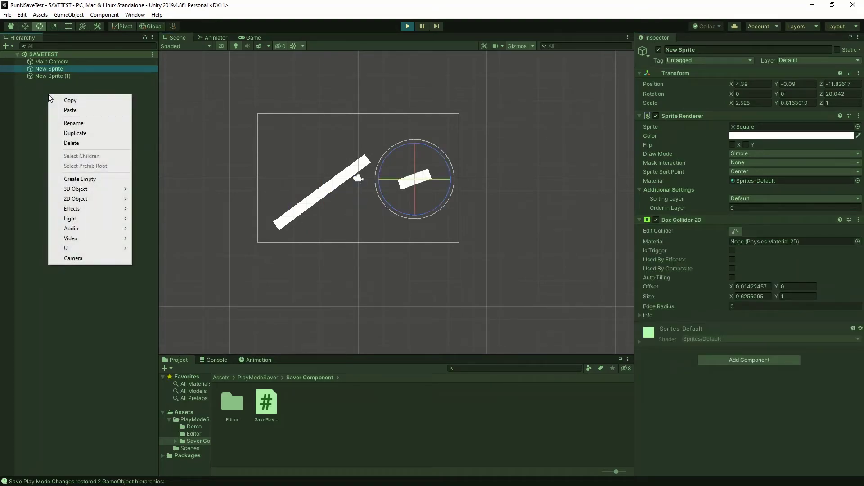
left_click(83, 180)
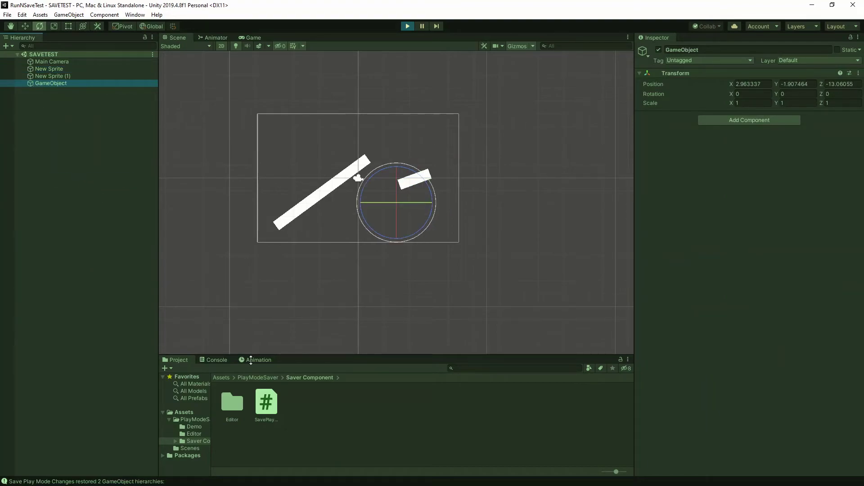
left_click(266, 408)
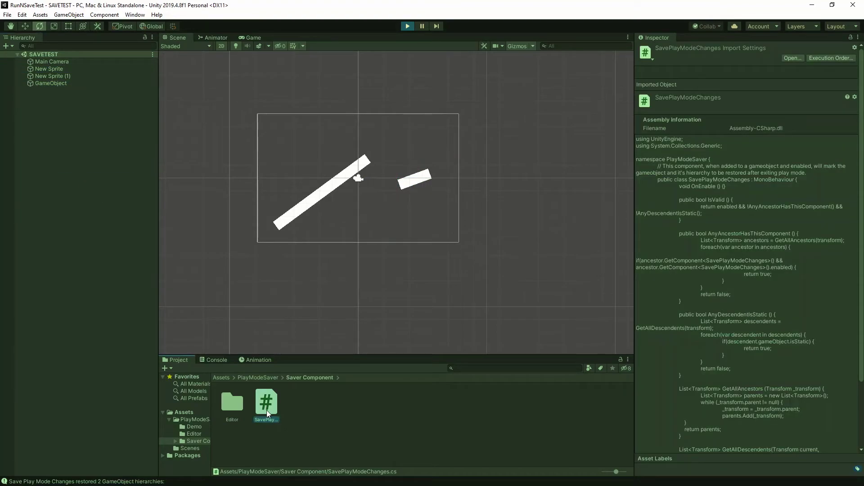
left_click(36, 82)
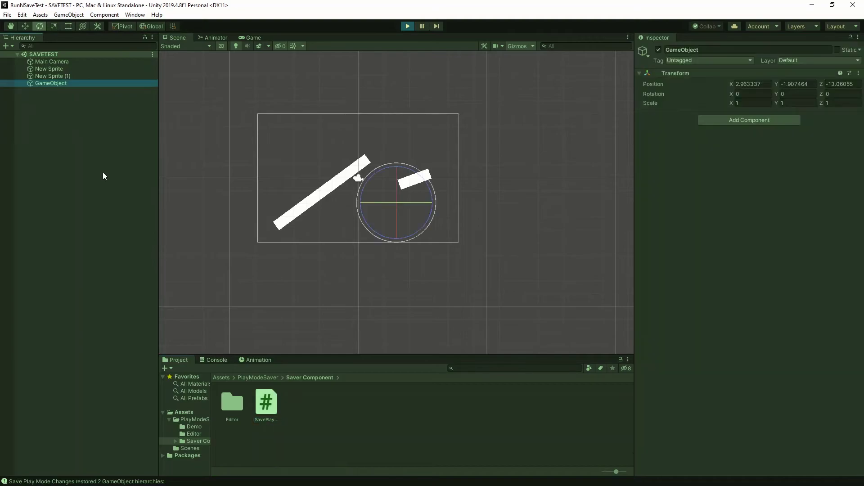
left_click_drag(251, 400, 750, 135)
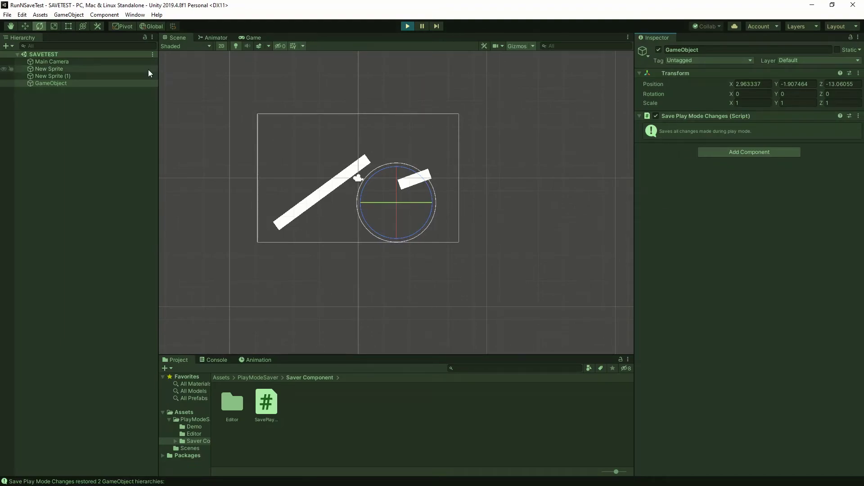
left_click(63, 76)
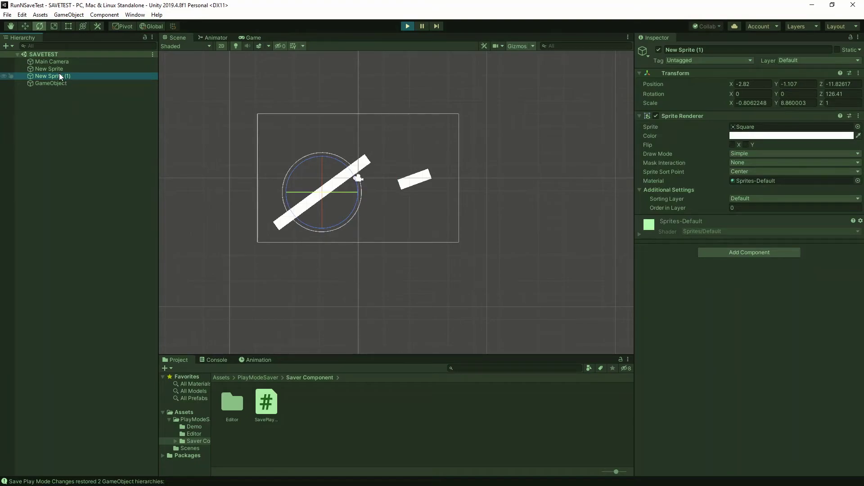
Parent both sprites under GameObject and select it to view its Save Play Mode Changes script.
left_click(55, 69, "ctrl")
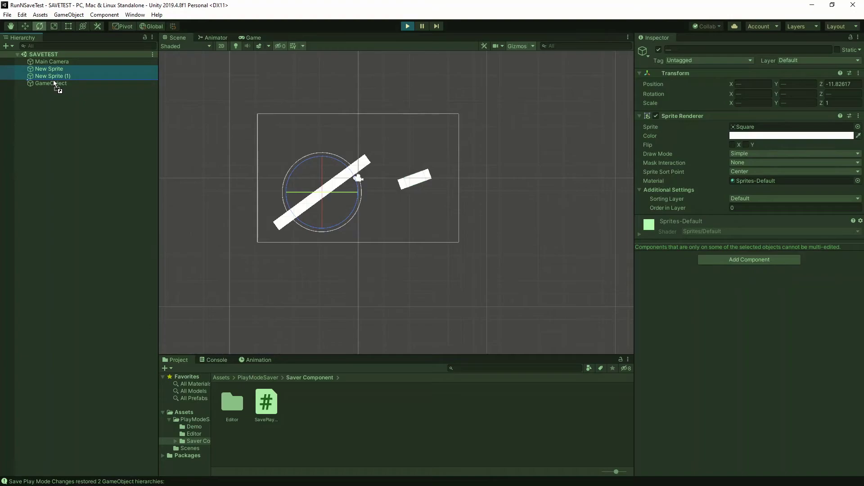
left_click_drag(53, 82, 54, 83)
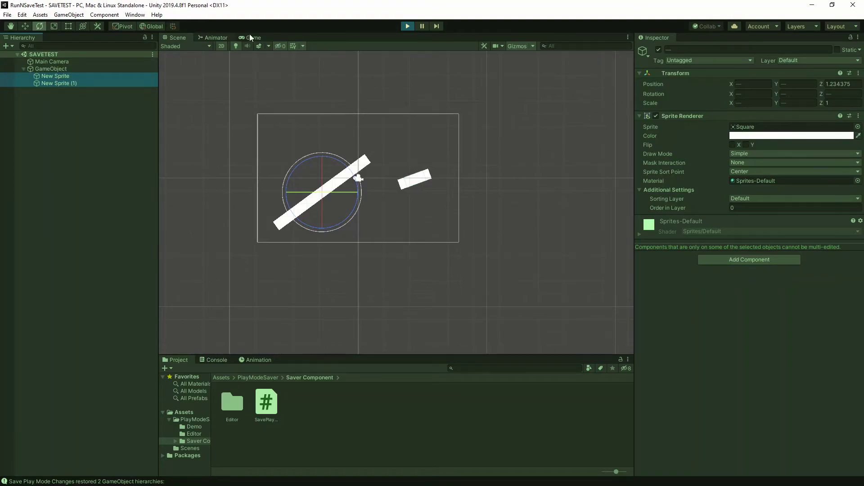
left_click(104, 68)
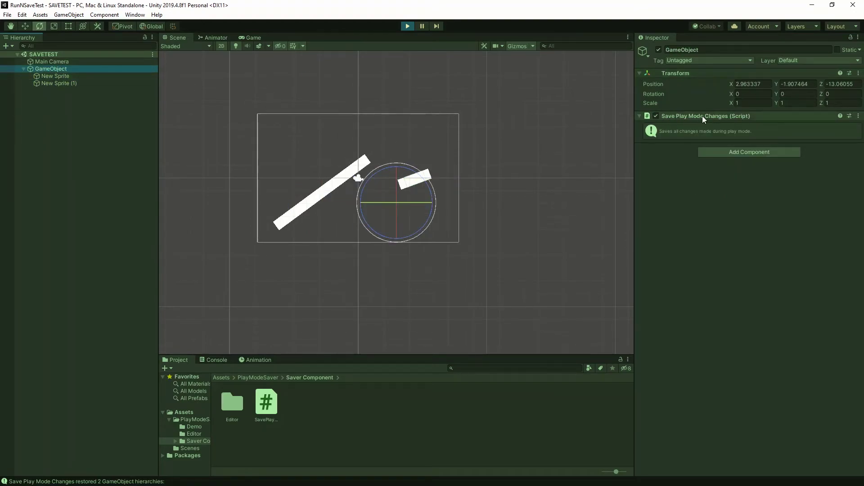
Stop play mode and delete the leftover root New Sprite and New Sprite (1).
left_click(409, 26)
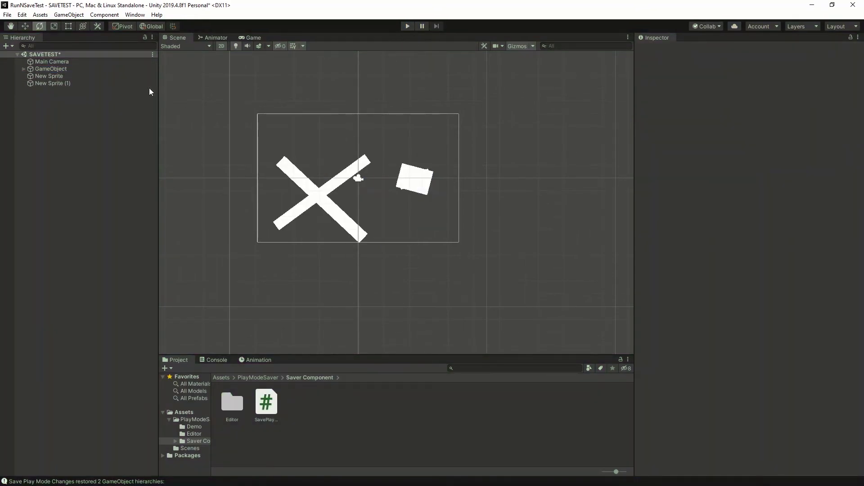
left_click(79, 76)
key("Delete")
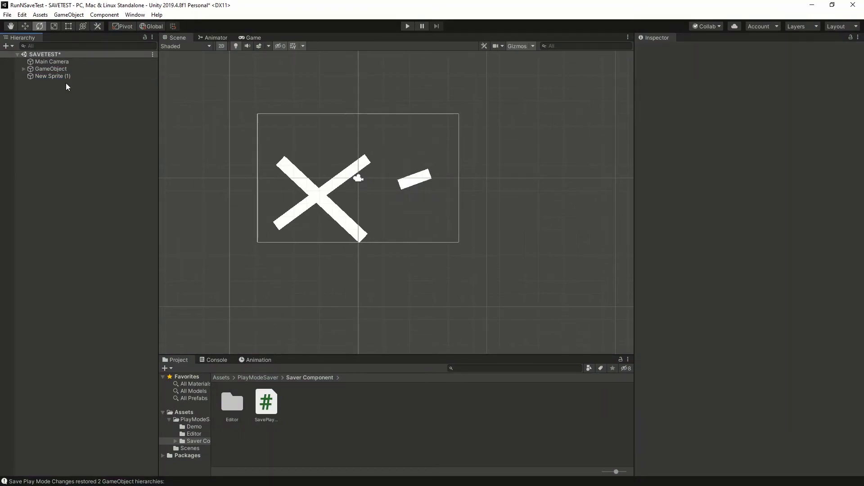
left_click(62, 76)
key("Delete")
Move GameObject's two child sprites back to the root, then delete the empty GameObject.
left_click(24, 68)
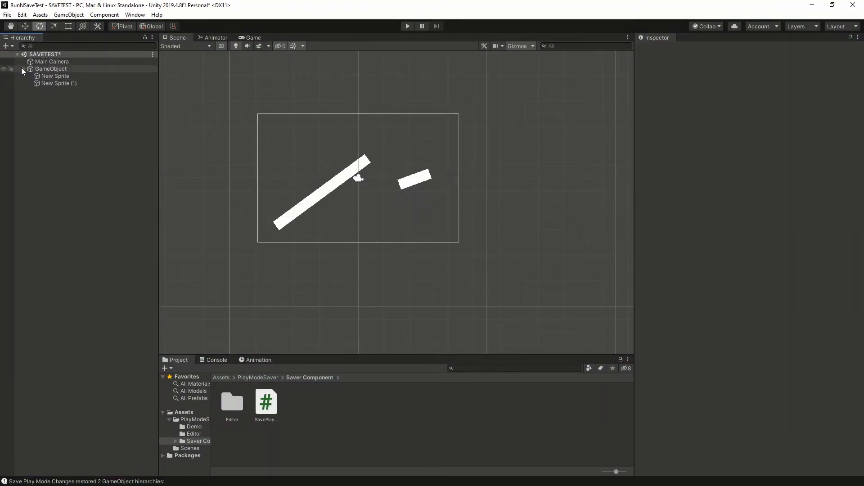
left_click(42, 77)
left_click(57, 84)
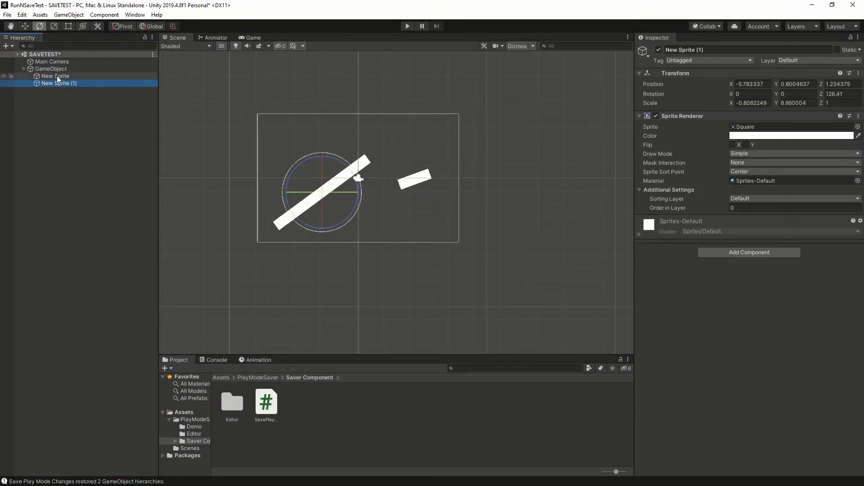
left_click(57, 77, "ctrl")
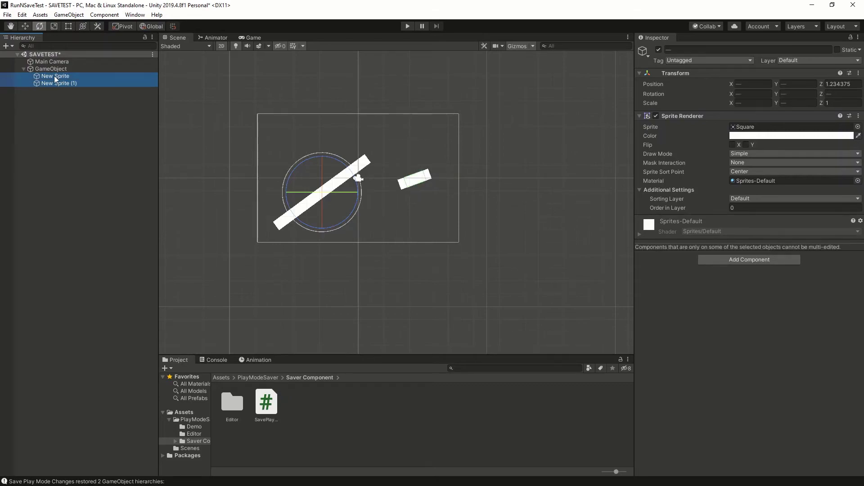
left_click_drag(55, 79, 47, 63)
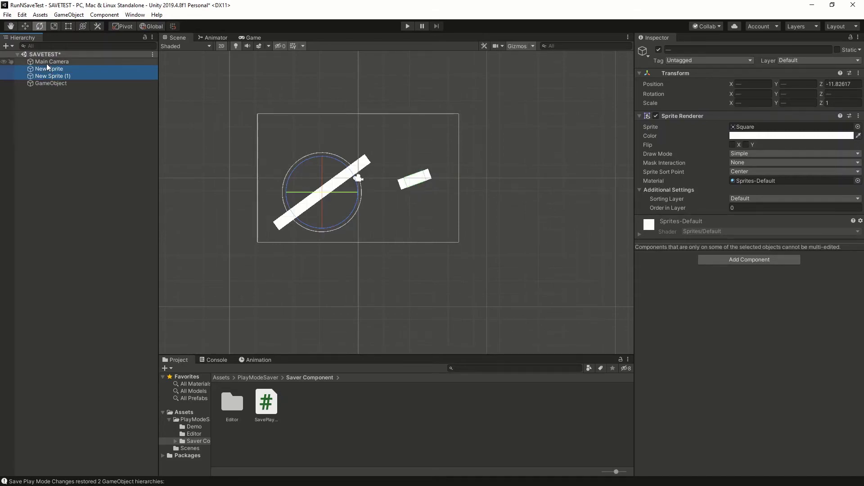
left_click(64, 82)
key("Delete")
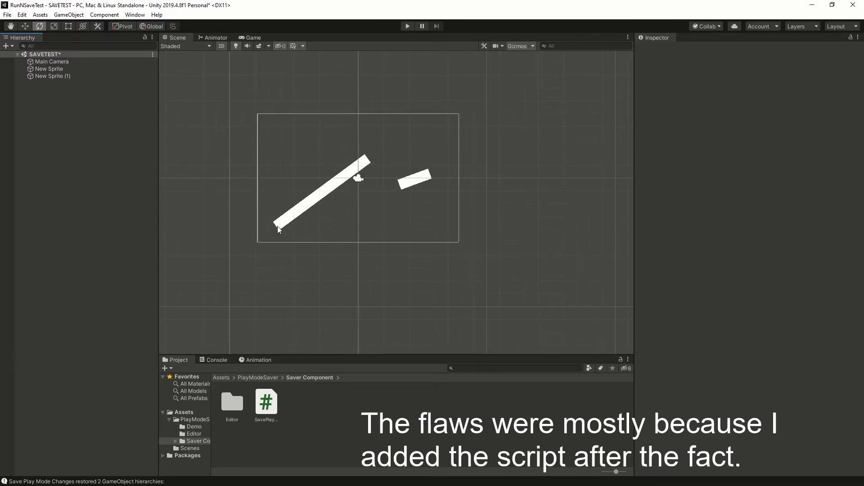
Create a new empty GameObject and attach the SavePlayModeChanges script to it.
left_click(75, 76)
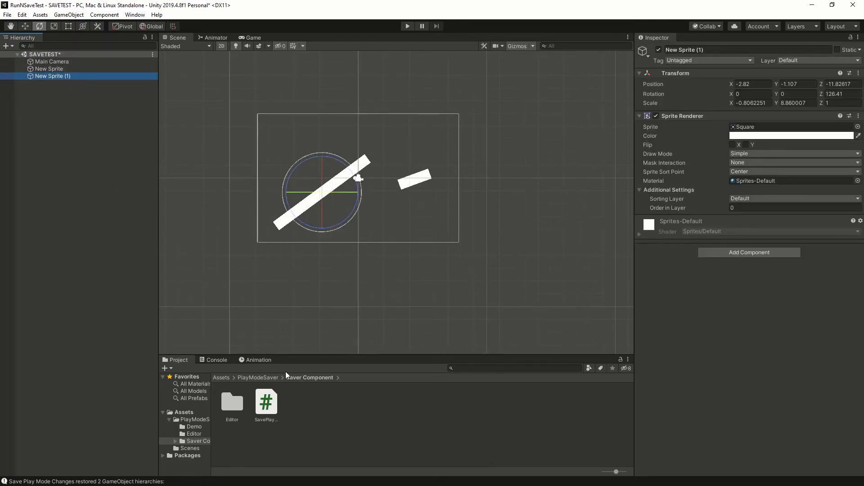
right_click(67, 88)
left_click(114, 174)
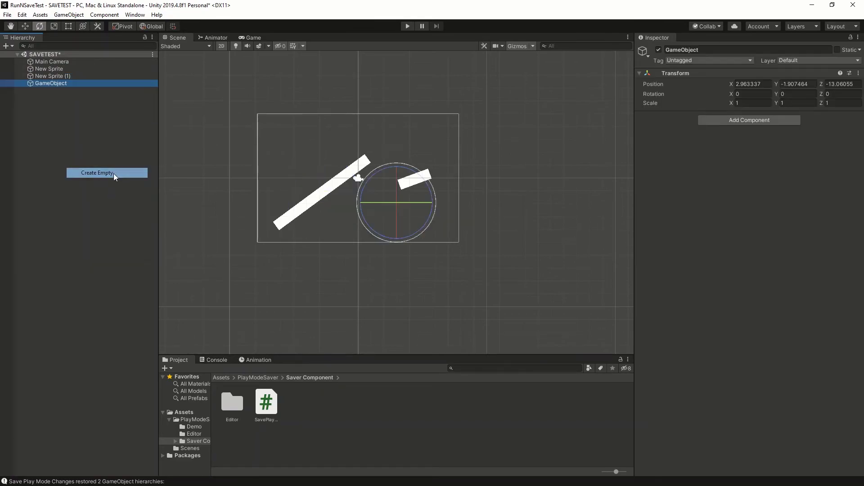
left_click_drag(268, 403, 45, 82)
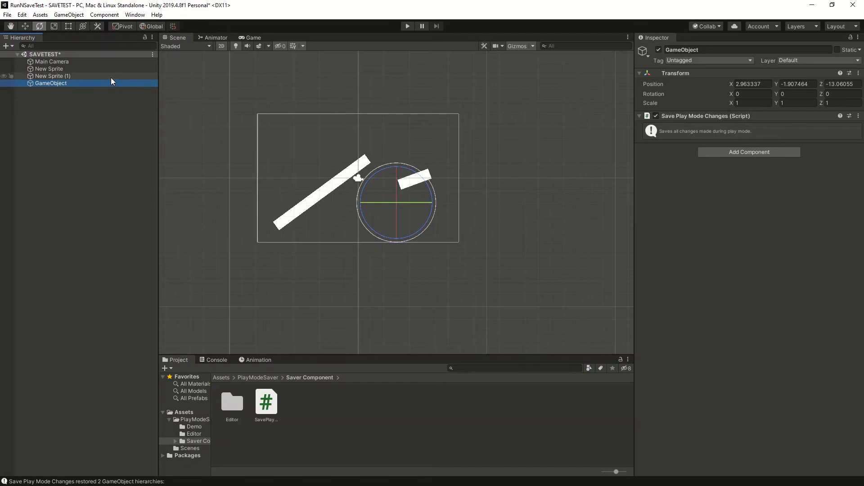
Add a child Square sprite under GameObject at X 8.67, rotated about 71°.
right_click(93, 83)
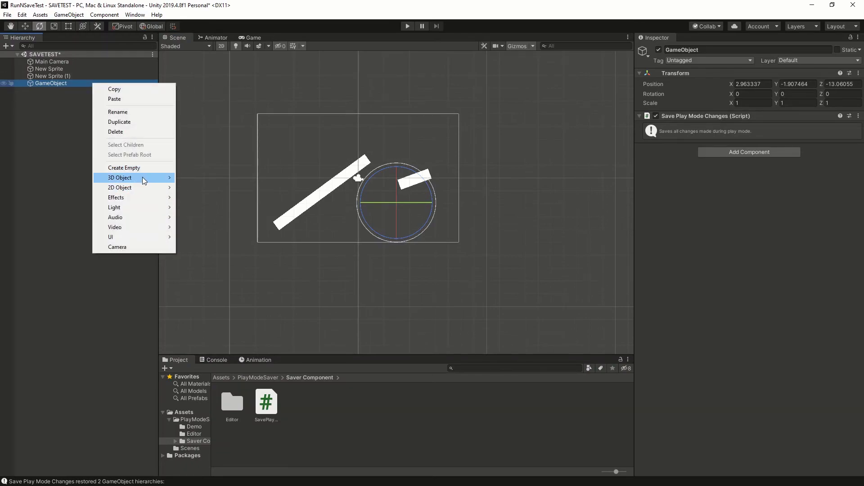
left_click(216, 187)
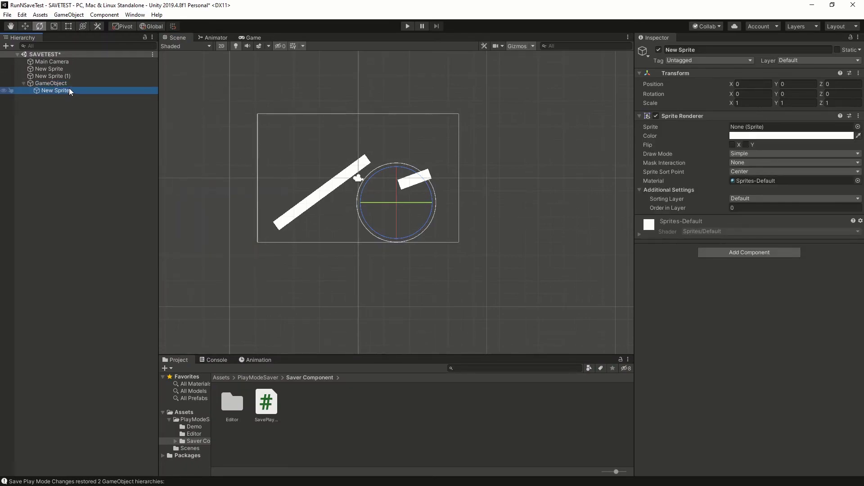
key("w")
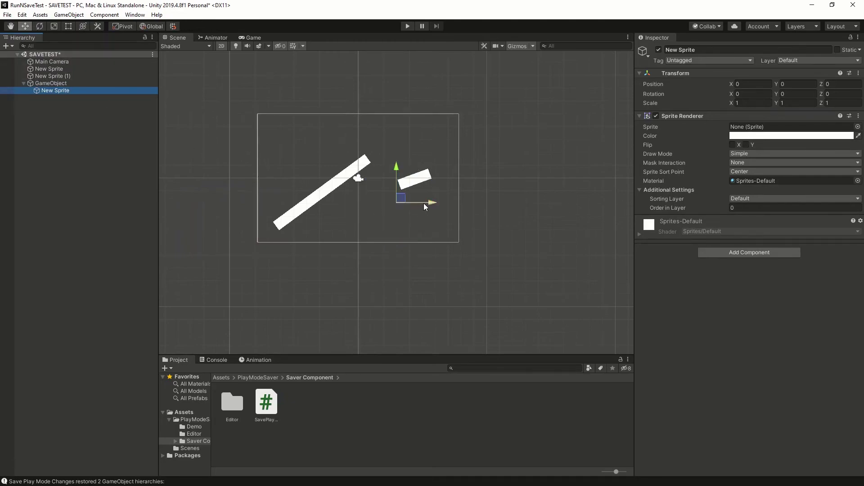
left_click_drag(424, 202, 535, 203)
left_click(190, 413)
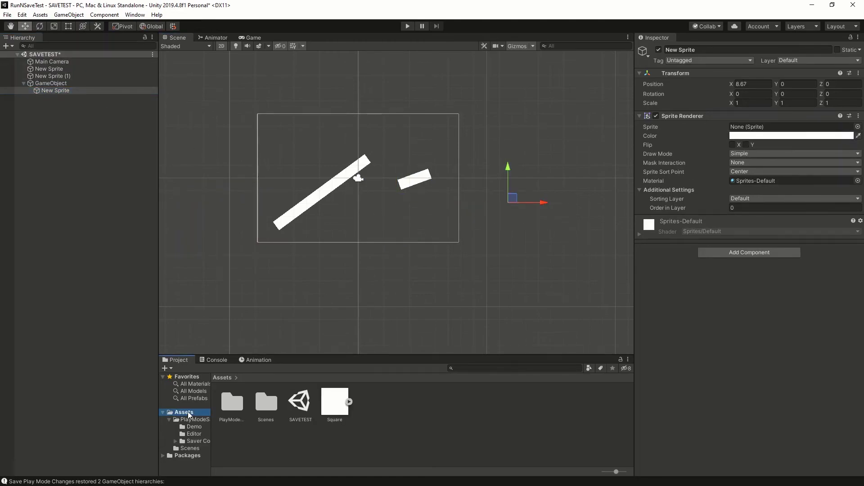
left_click_drag(336, 402, 778, 128)
key("e")
left_click_drag(541, 192, 440, 93)
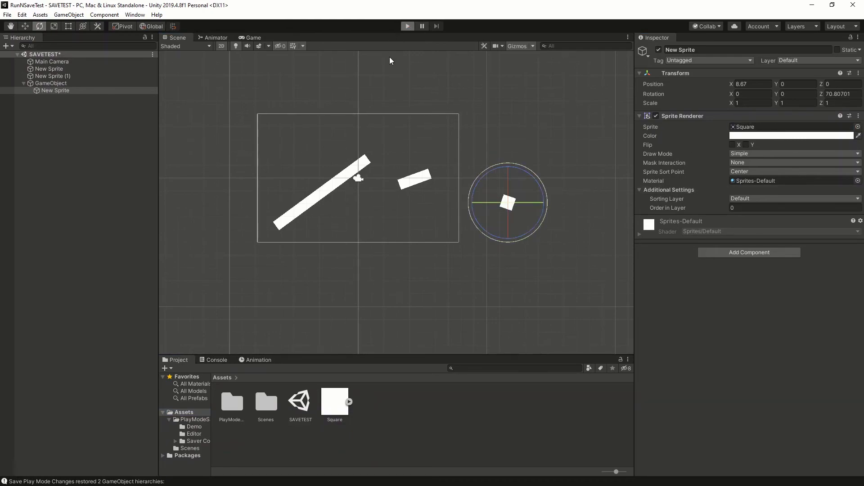
During play mode, move the square to X -1.58, Y -3.61, rotate it 49.439°, then stop.
left_click(407, 26)
left_click(177, 37)
key("w")
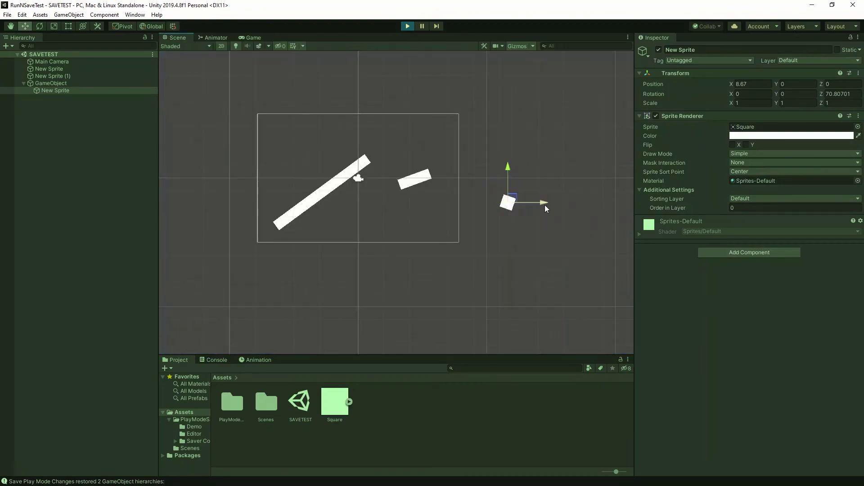
left_click_drag(546, 208, 467, 209)
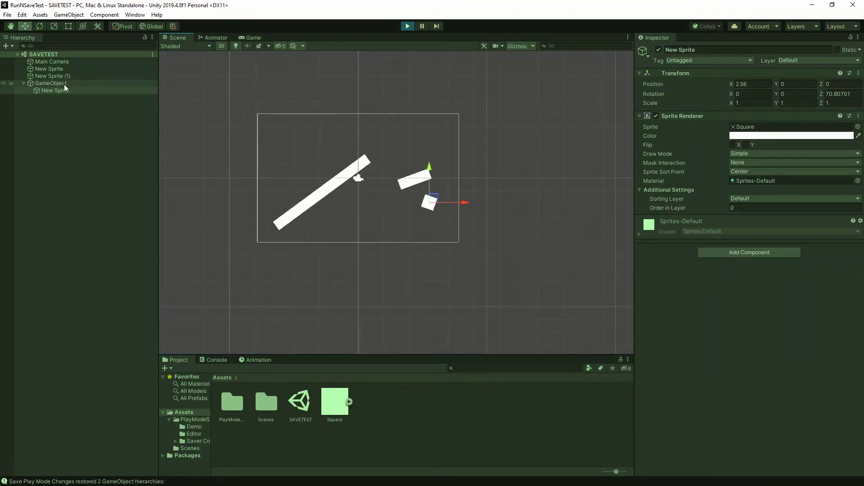
left_click_drag(428, 170, 431, 216)
left_click_drag(461, 247, 406, 247)
key("e")
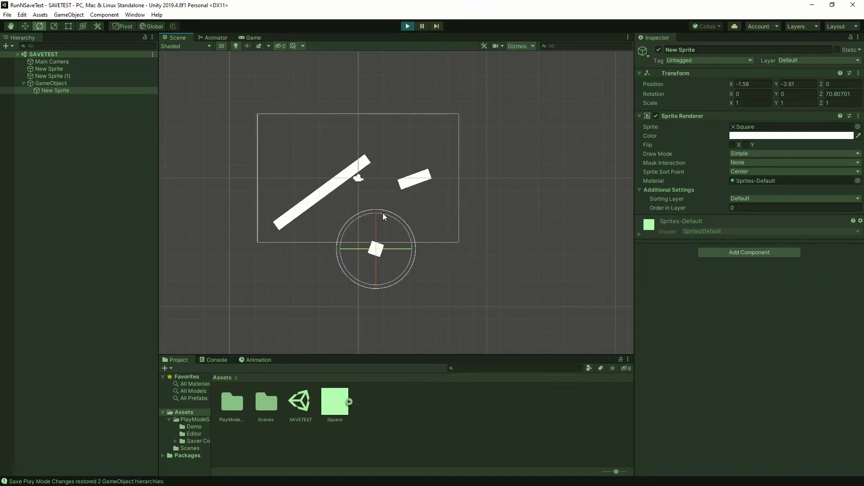
left_click_drag(384, 217, 403, 227)
key("w")
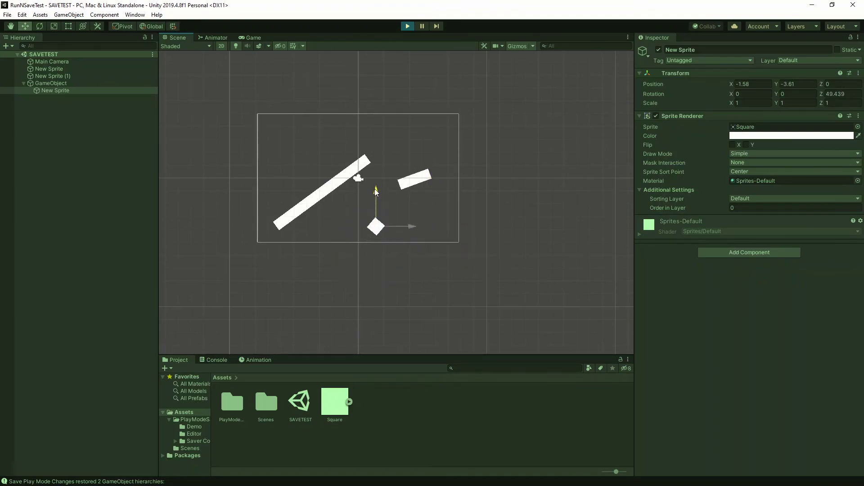
left_click(407, 26)
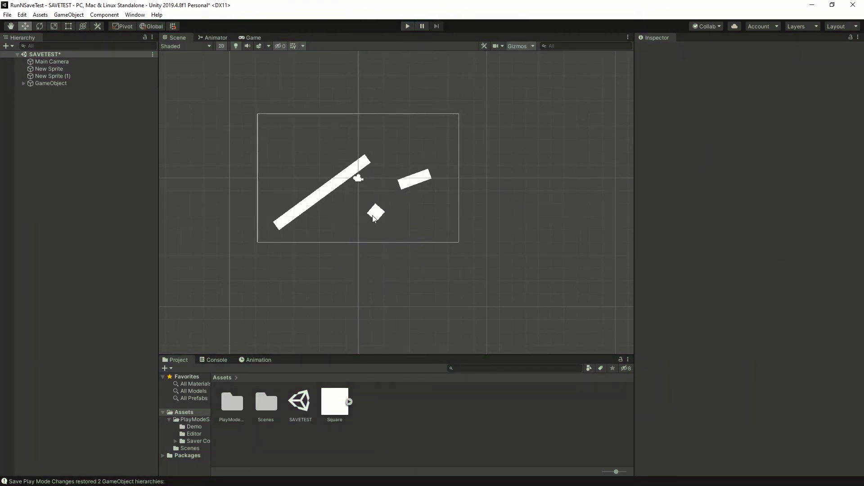
Move the child square to X 3.05, Y 4.56 and rotate it to -28.783°.
left_click(27, 84)
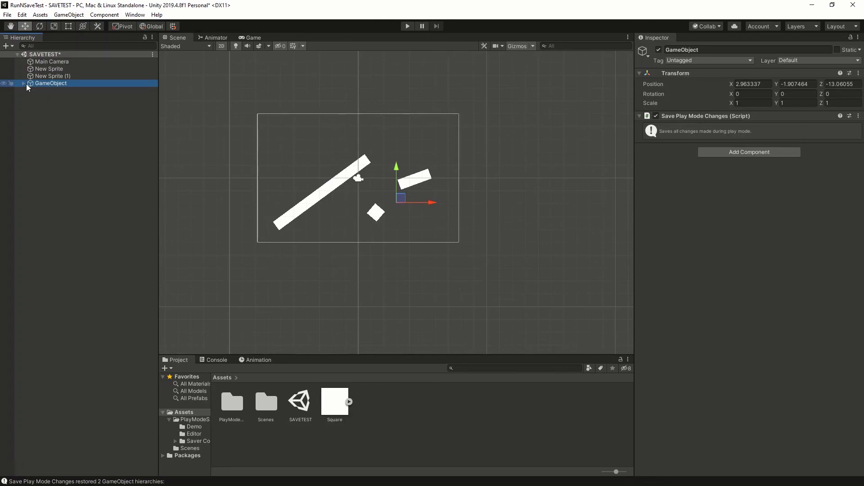
left_click(23, 83)
left_click(382, 213)
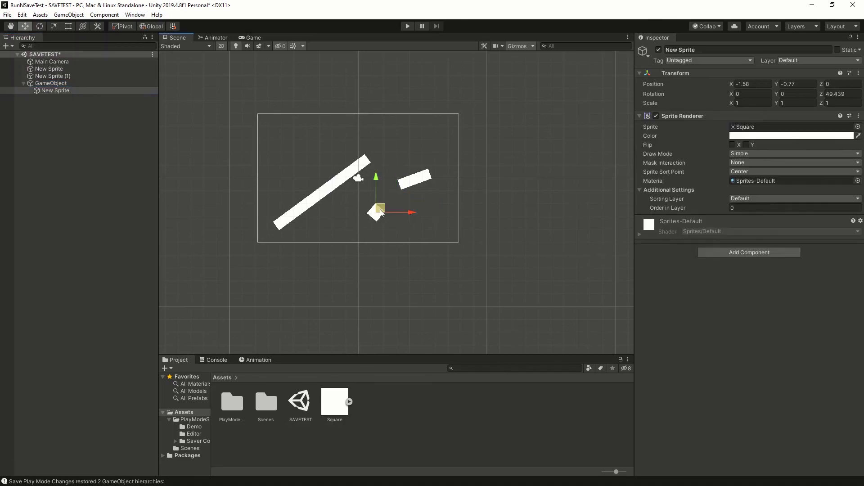
left_click_drag(399, 212, 436, 119)
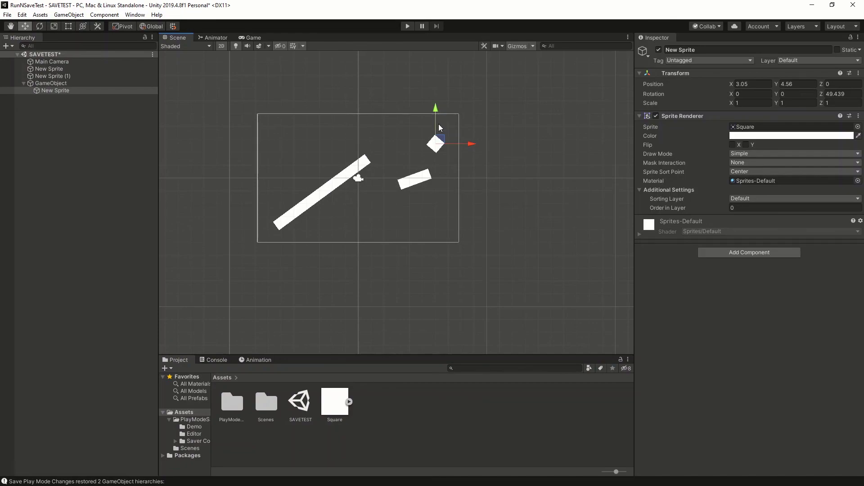
key("e")
left_click_drag(465, 128, 421, 174)
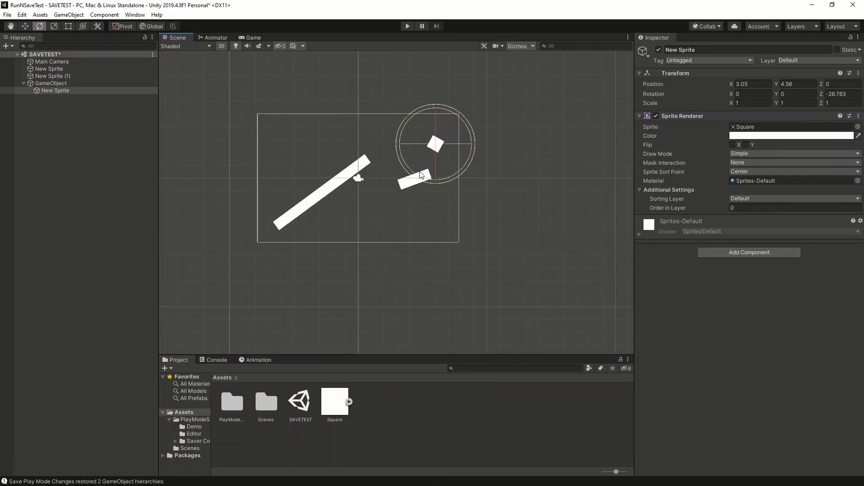